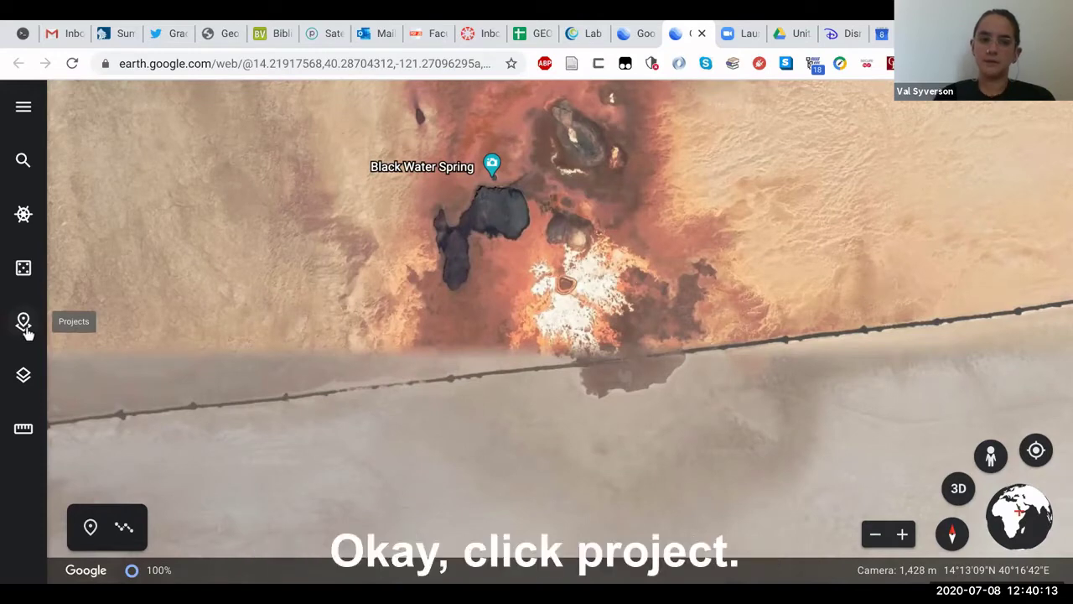
- Import the Afar Triangle volcanoes KML file from the computer as a project
click(26, 332)
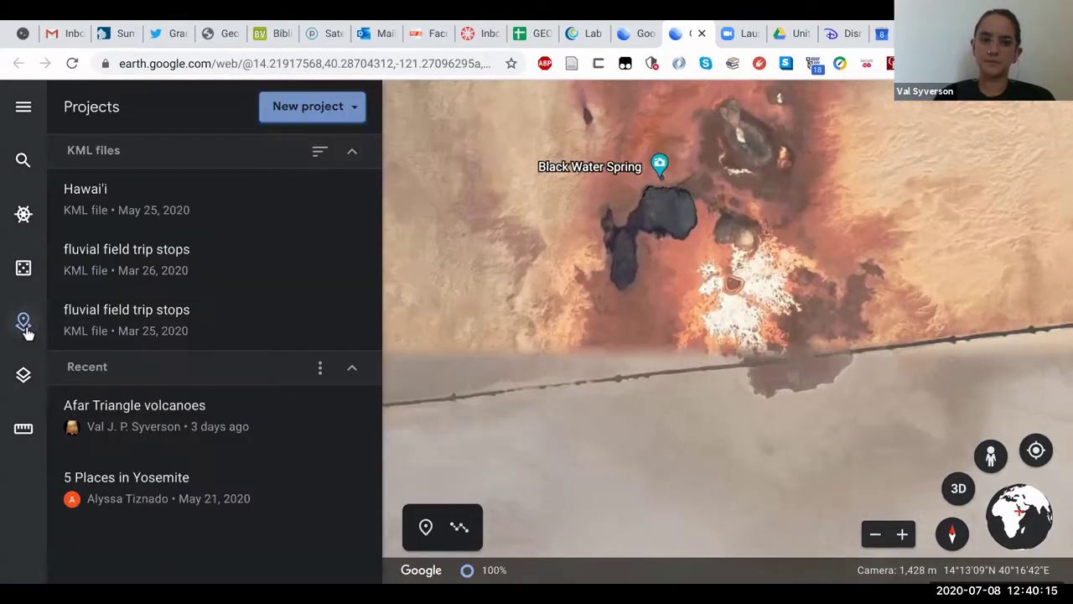
click(316, 112)
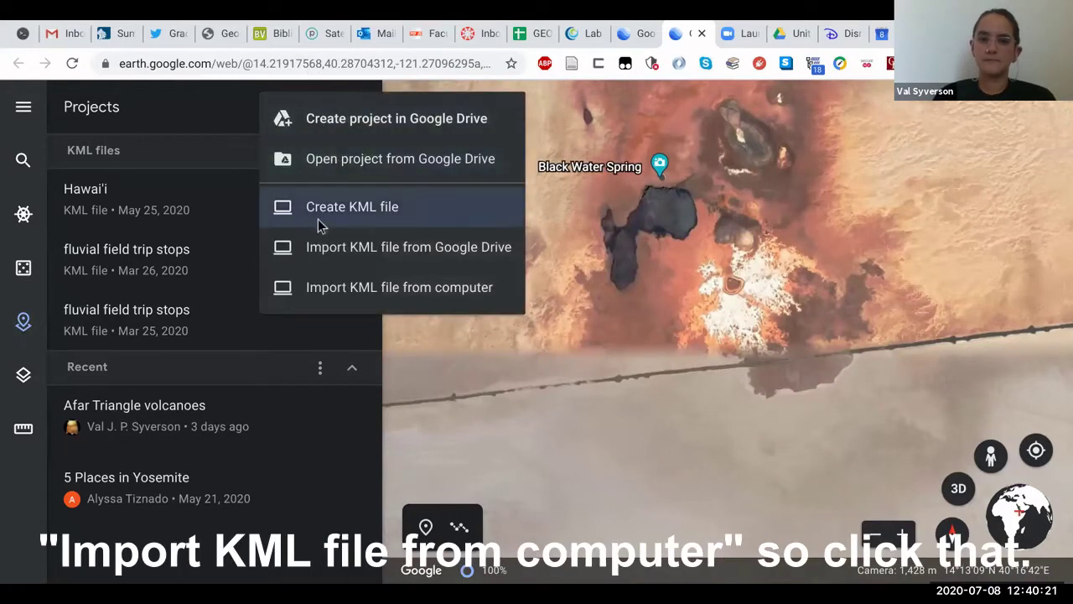
click(315, 290)
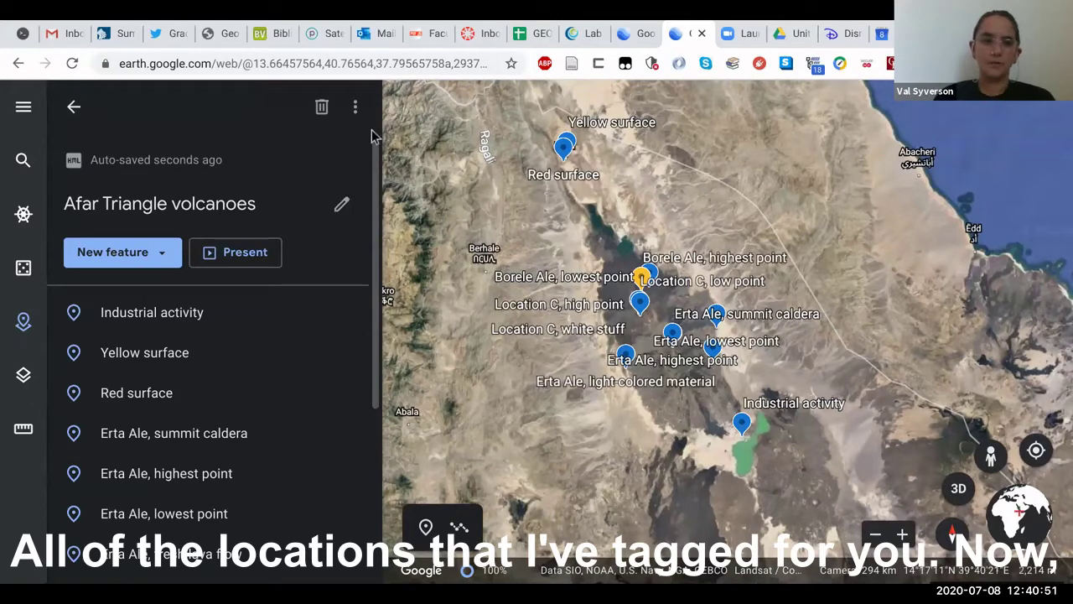
- Open the recent Afar Triangle volcanoes project from the projects list and hide the project panel
click(76, 107)
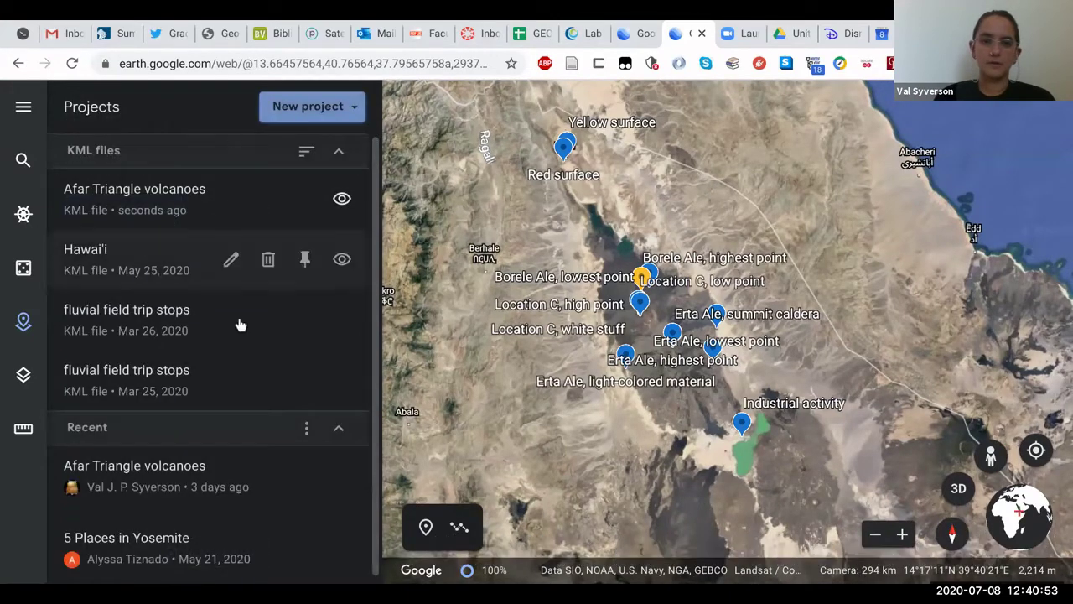
click(187, 510)
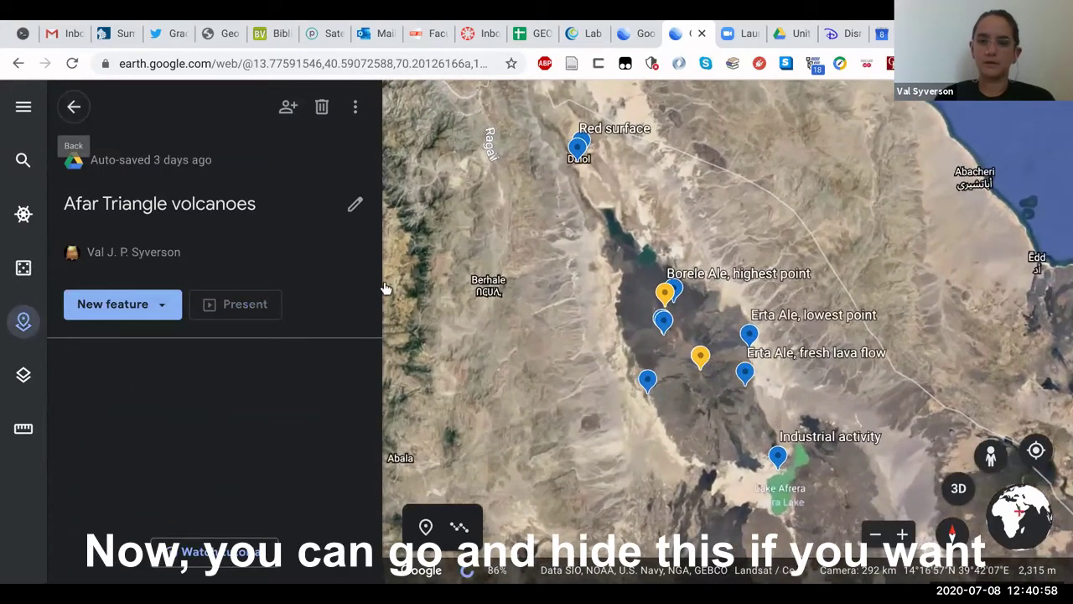
click(384, 289)
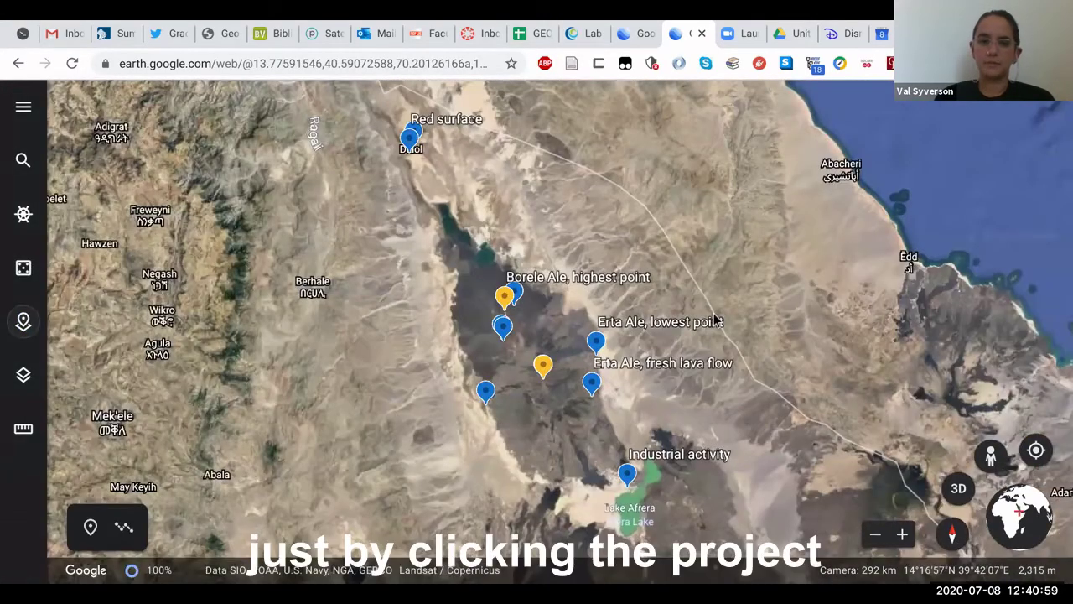
- View the tagged volcano locations at globe scale to place them relative to Africa and the Arabian Peninsula
scroll(715, 321, down, 4)
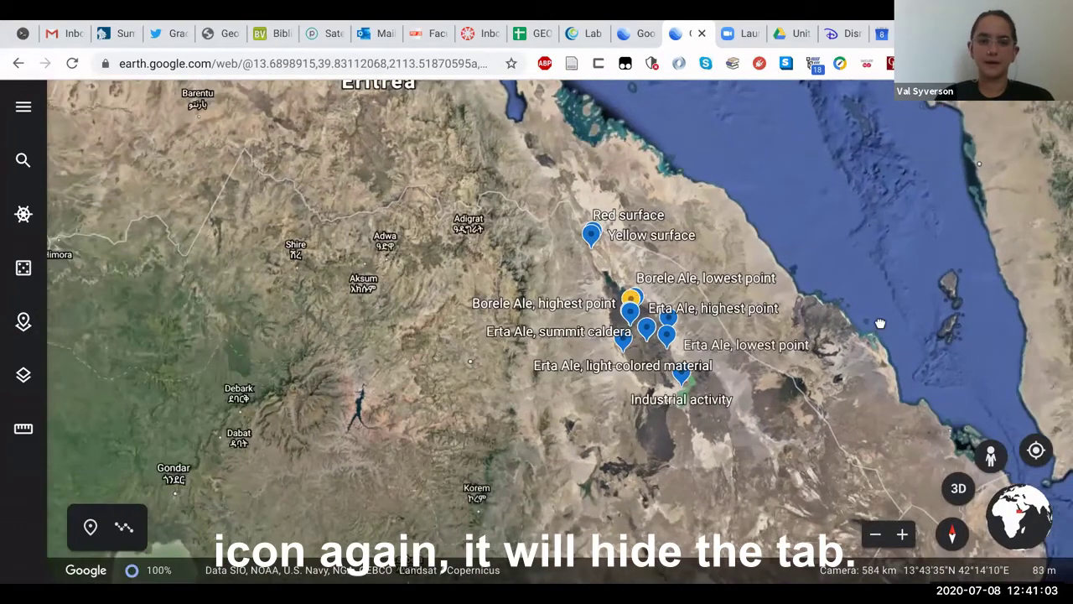
drag(881, 323, 769, 299)
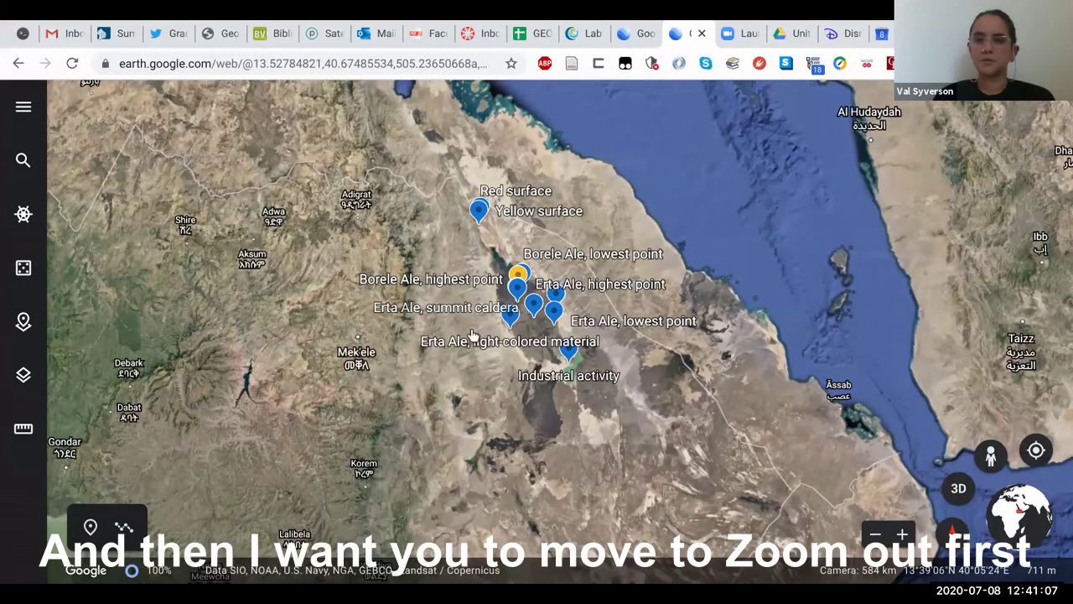
scroll(703, 300, down, 5)
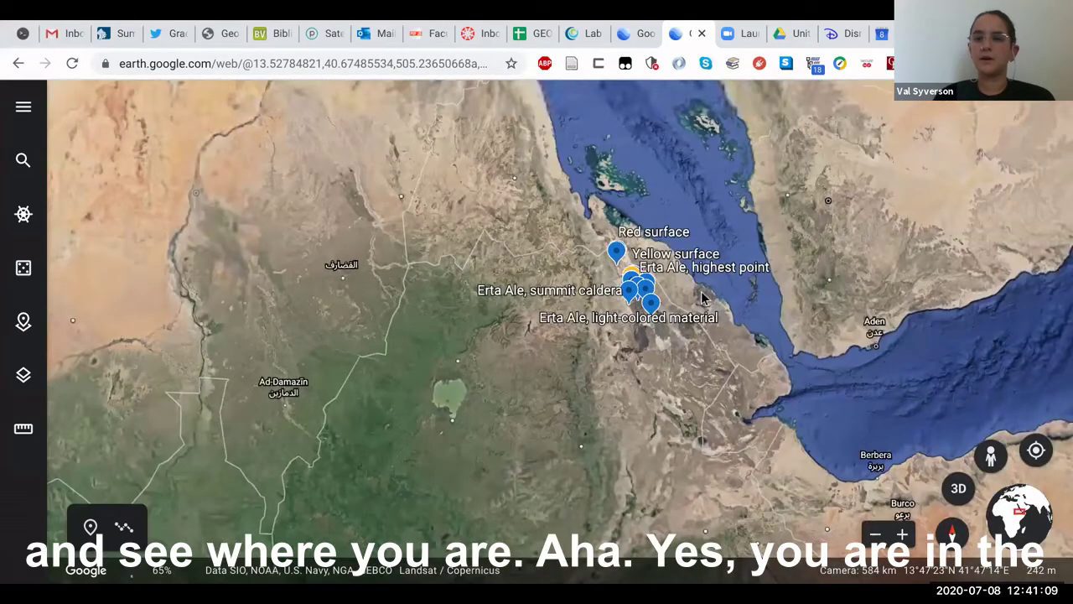
scroll(703, 299, down, 5)
scroll(784, 279, down, 3)
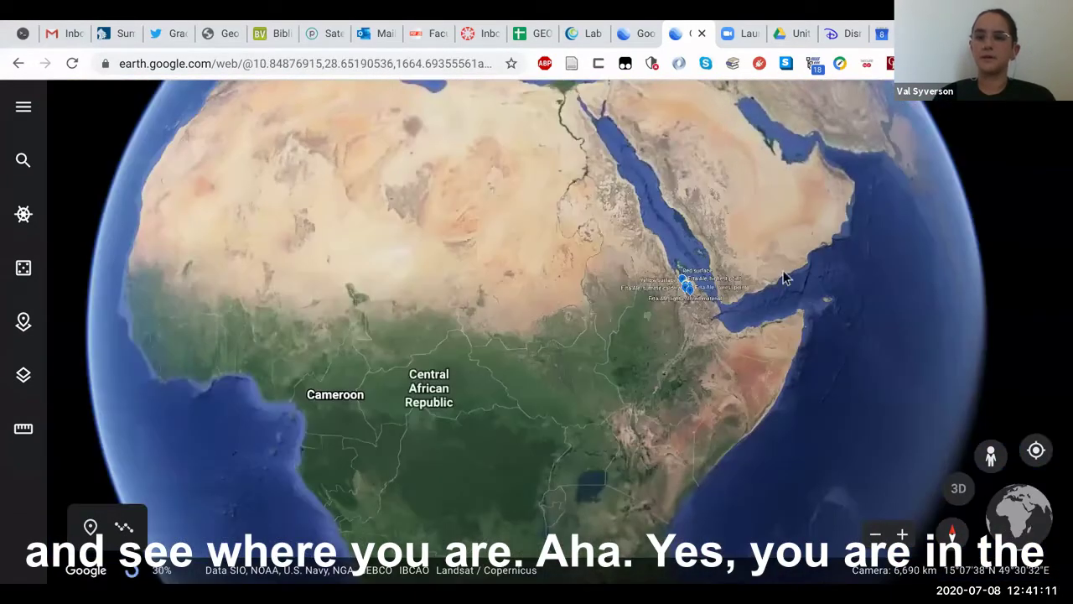
drag(784, 279, 698, 299)
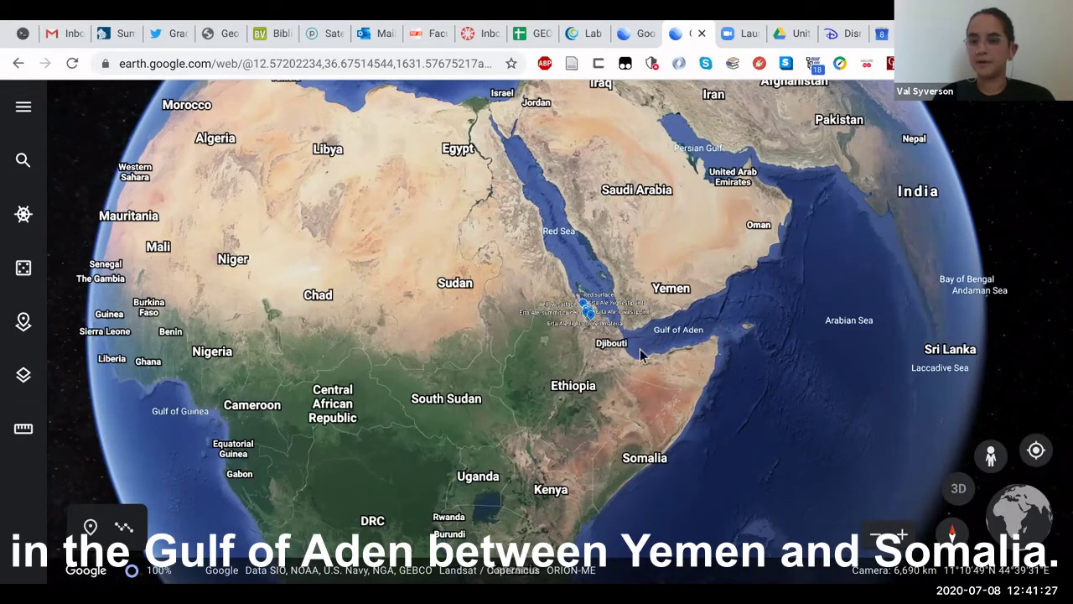
- Examine the mid-ocean ridge on the floor of the Gulf of Aden between Yemen and Somalia
scroll(639, 355, up, 2)
scroll(640, 351, up, 1)
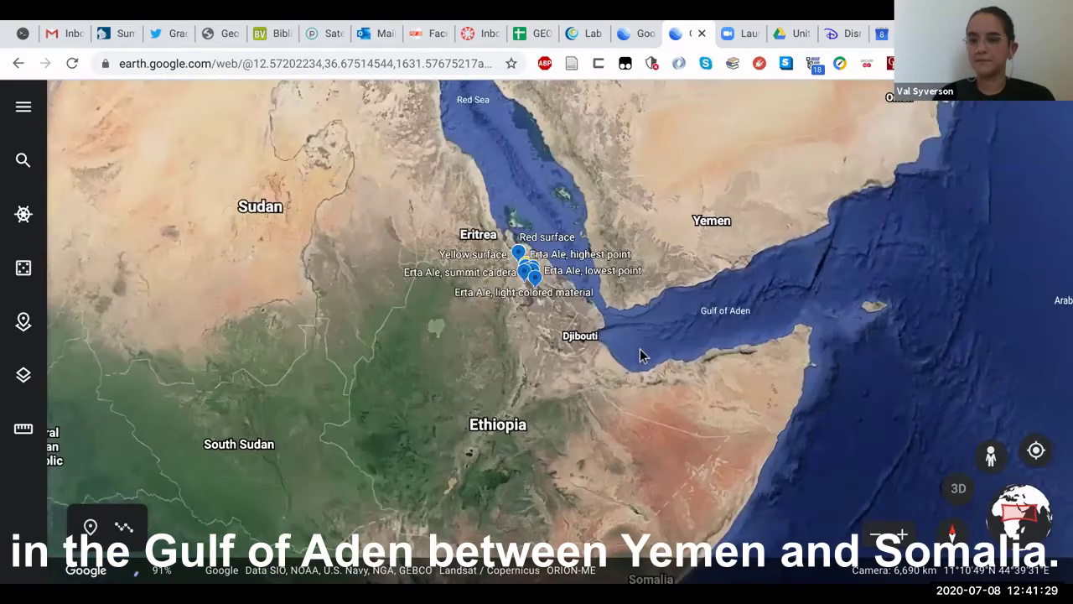
scroll(640, 349, up, 3)
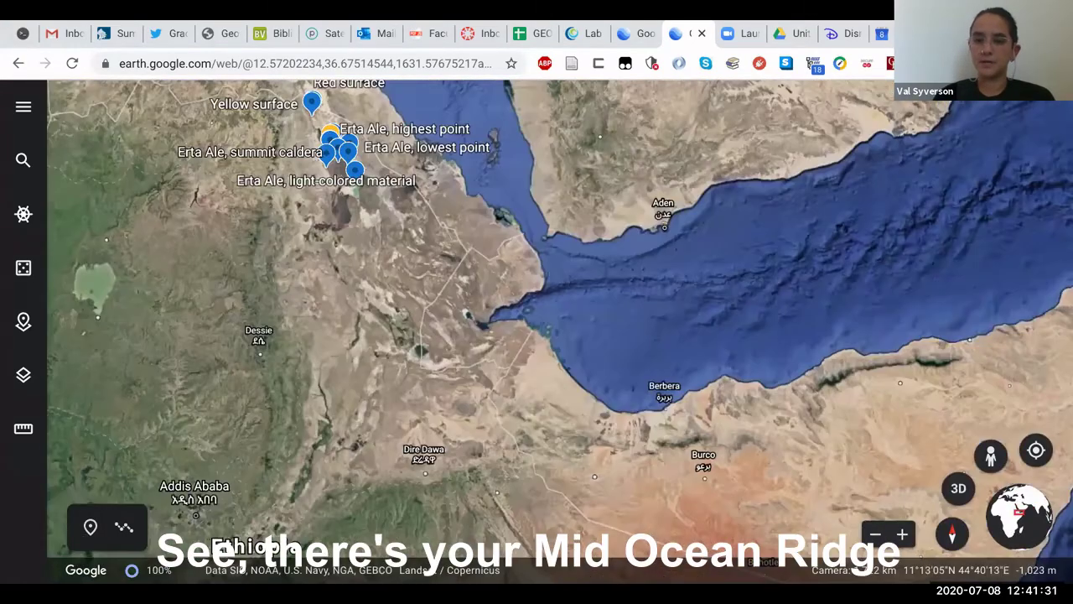
scroll(760, 287, up, 2)
scroll(760, 287, up, 2)
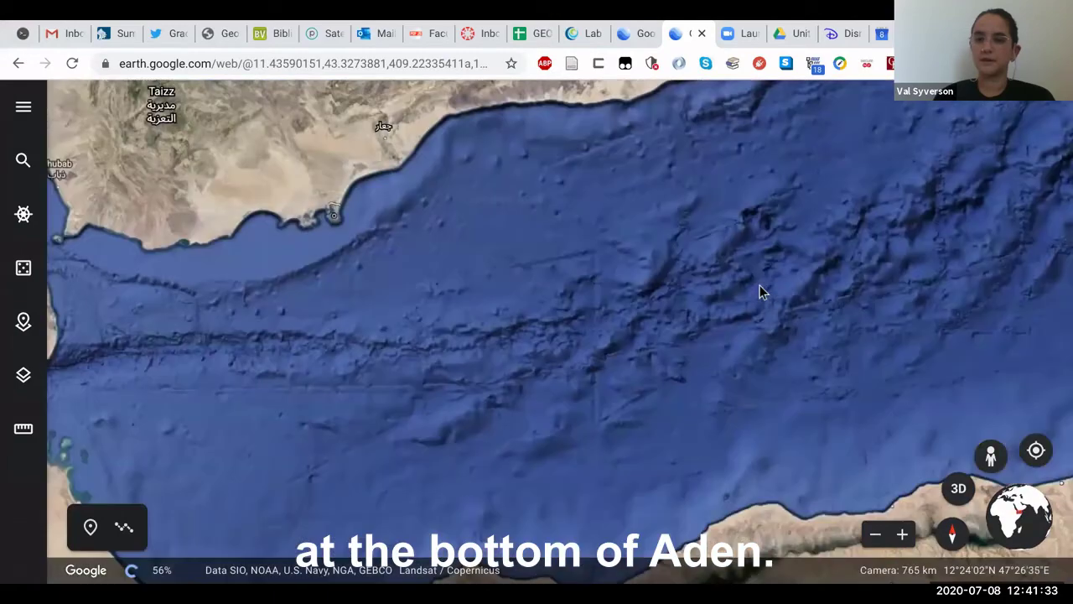
scroll(760, 287, down, 1)
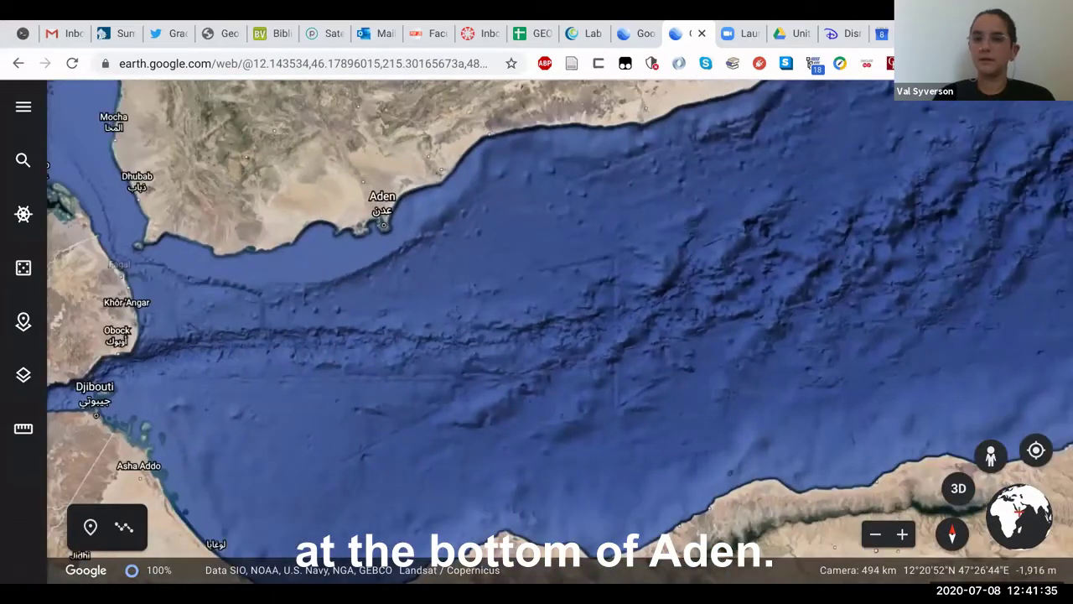
scroll(759, 287, down, 2)
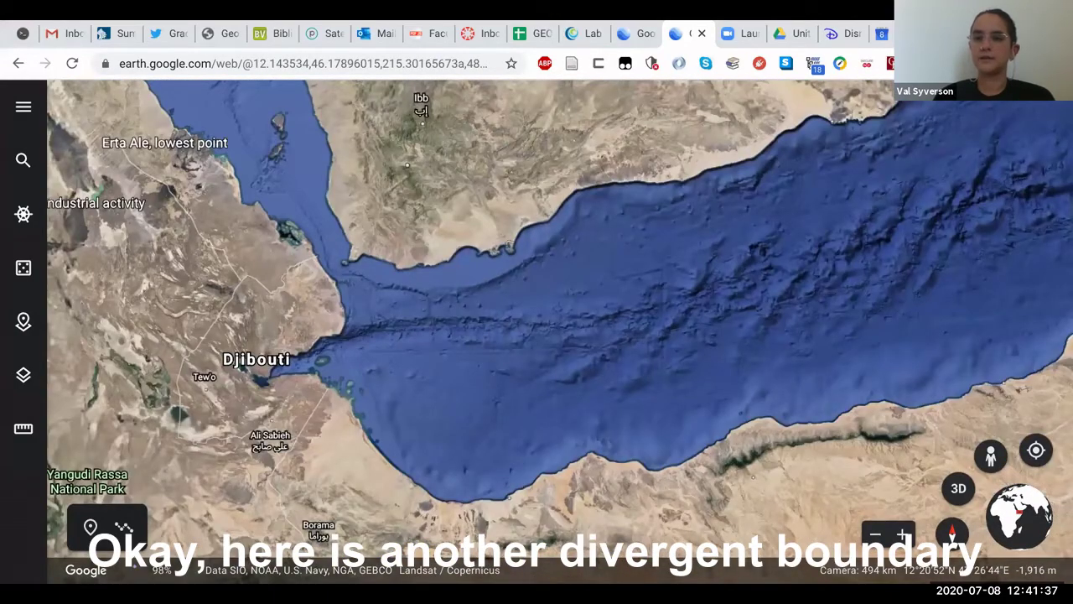
- Examine the spreading center along the bottom of the Red Sea
scroll(760, 290, down, 3)
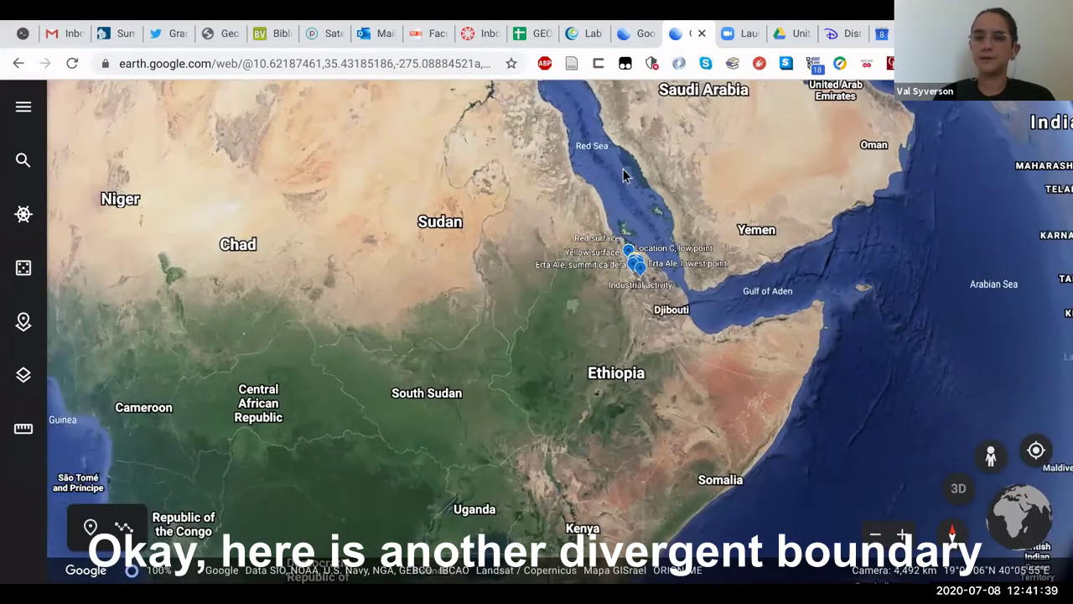
drag(625, 175, 655, 298)
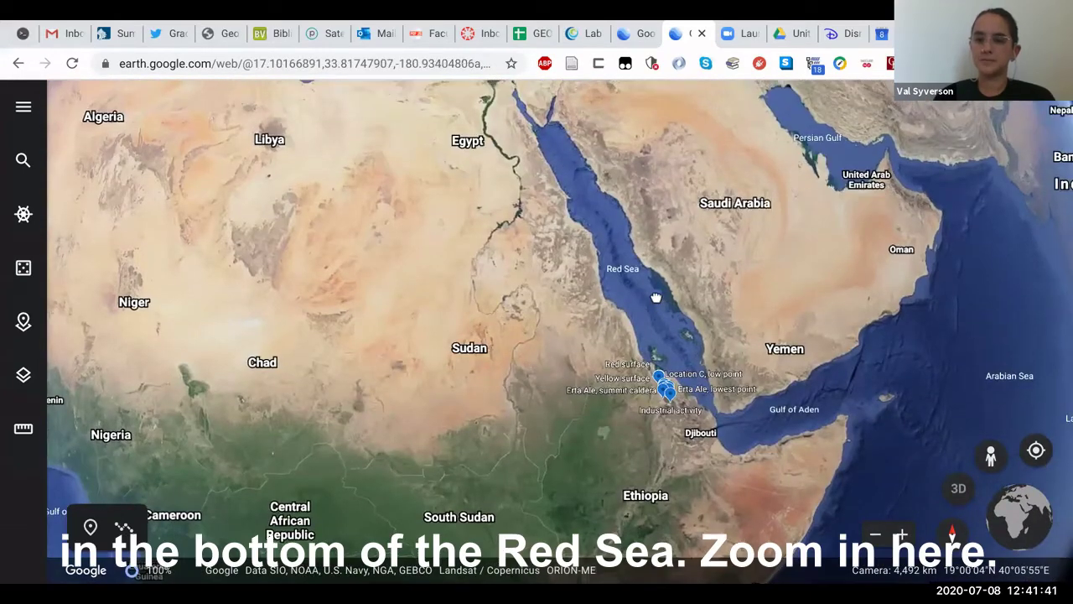
scroll(648, 320, up, 1)
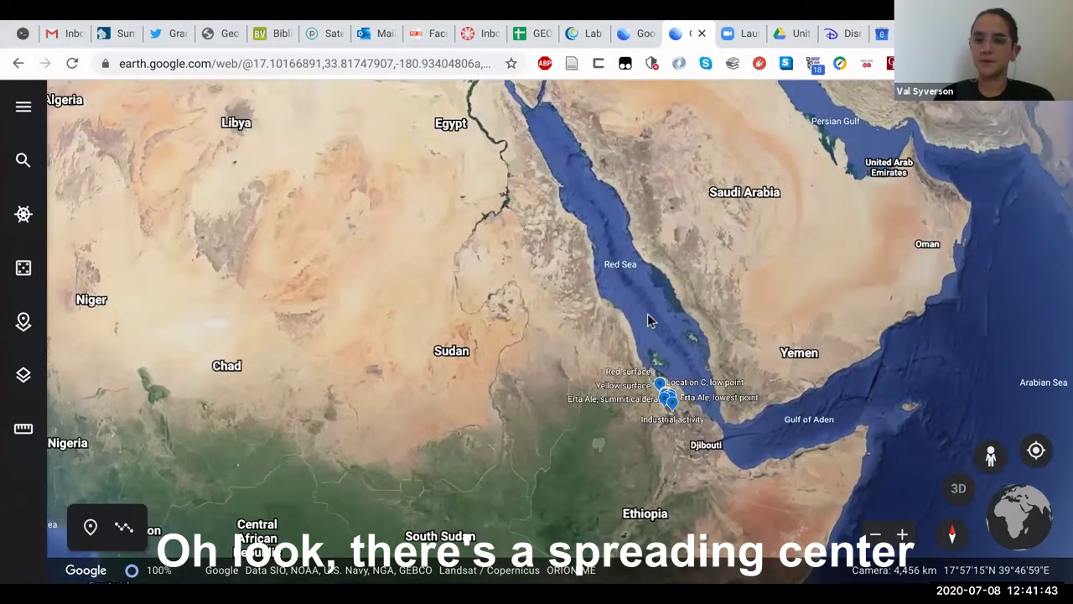
scroll(648, 321, up, 2)
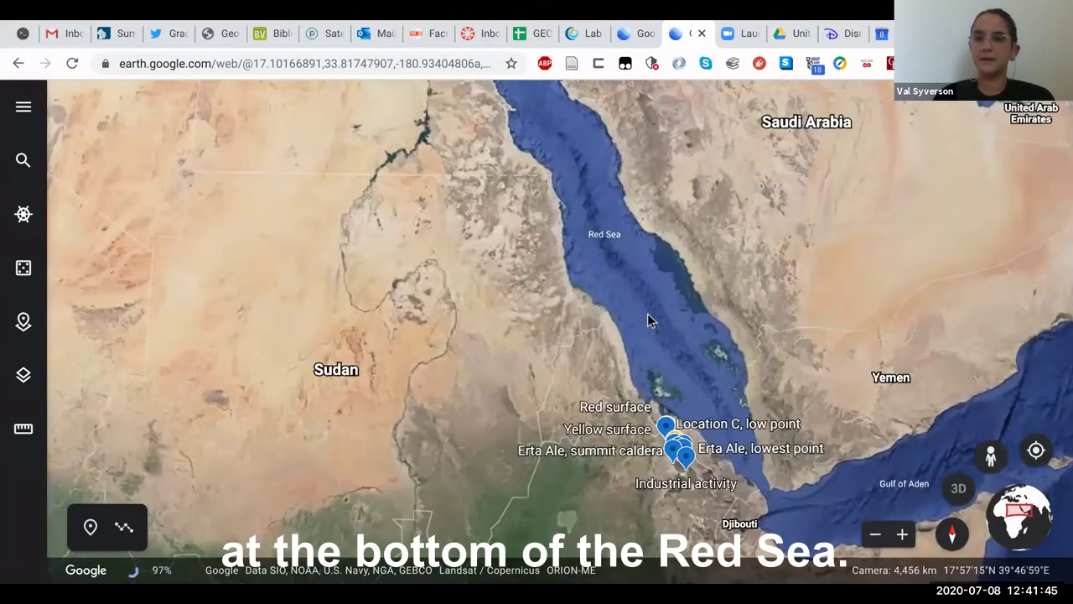
scroll(649, 321, up, 5)
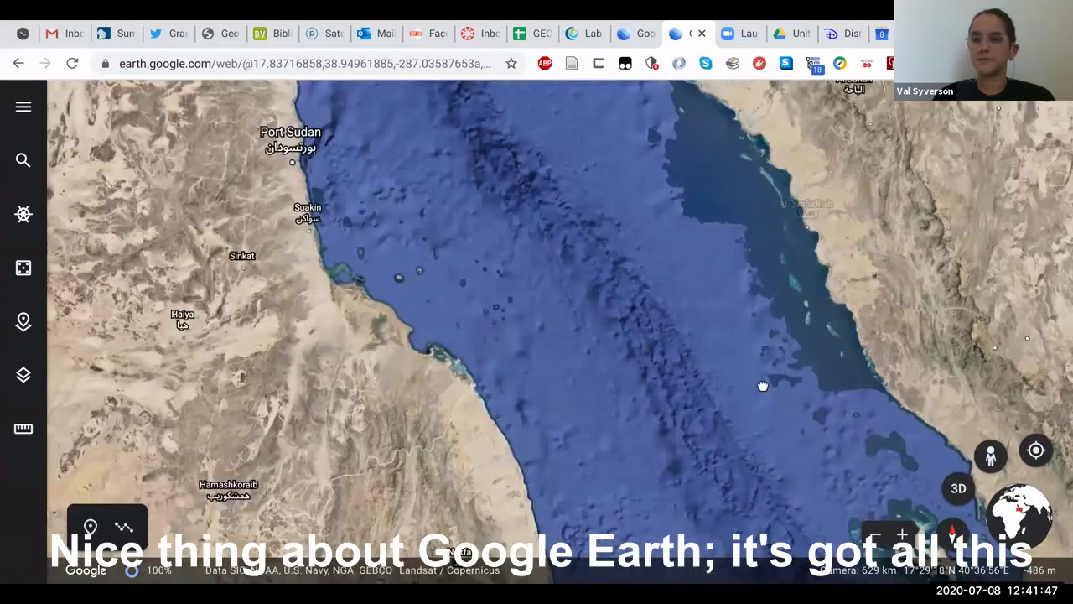
scroll(725, 437, up, 2)
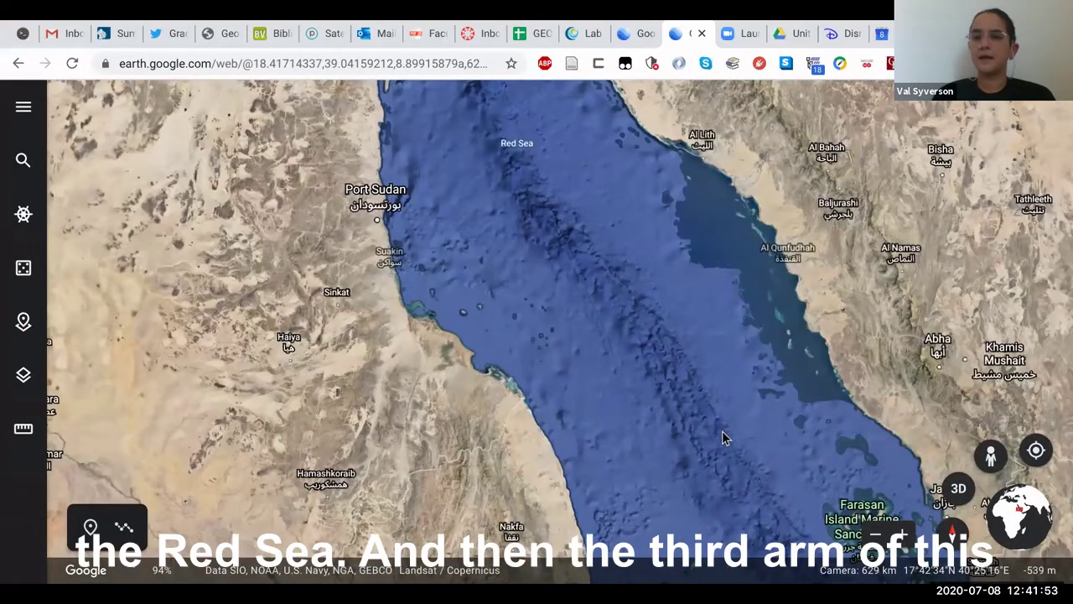
- Trace the third rift arm from Djibouti through Ethiopia and Kenya into Tanzania, including the lakes farther south
scroll(725, 437, down, 3)
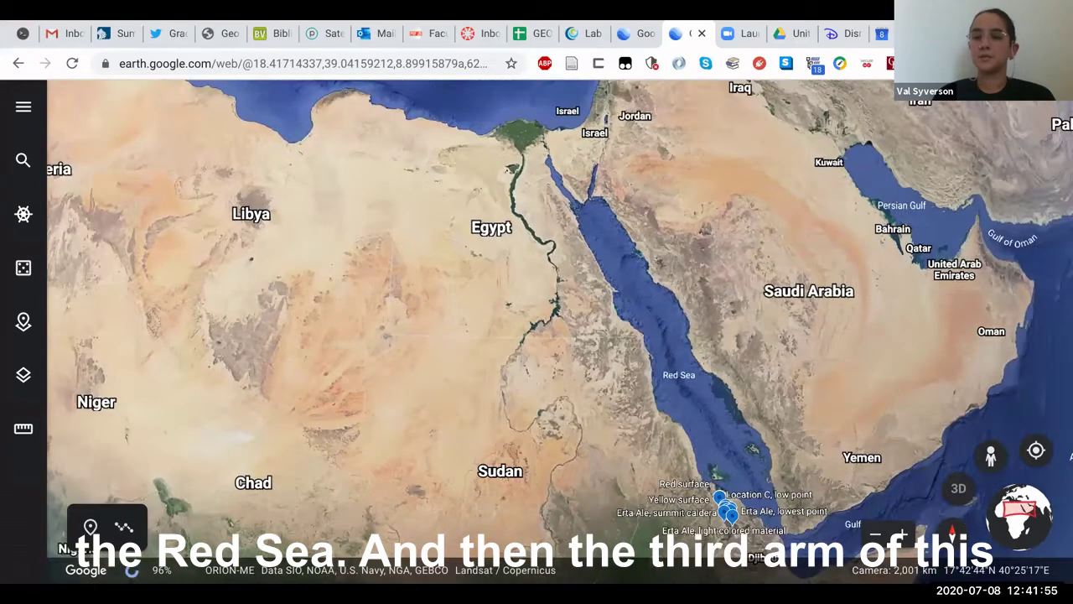
drag(717, 415, 652, 87)
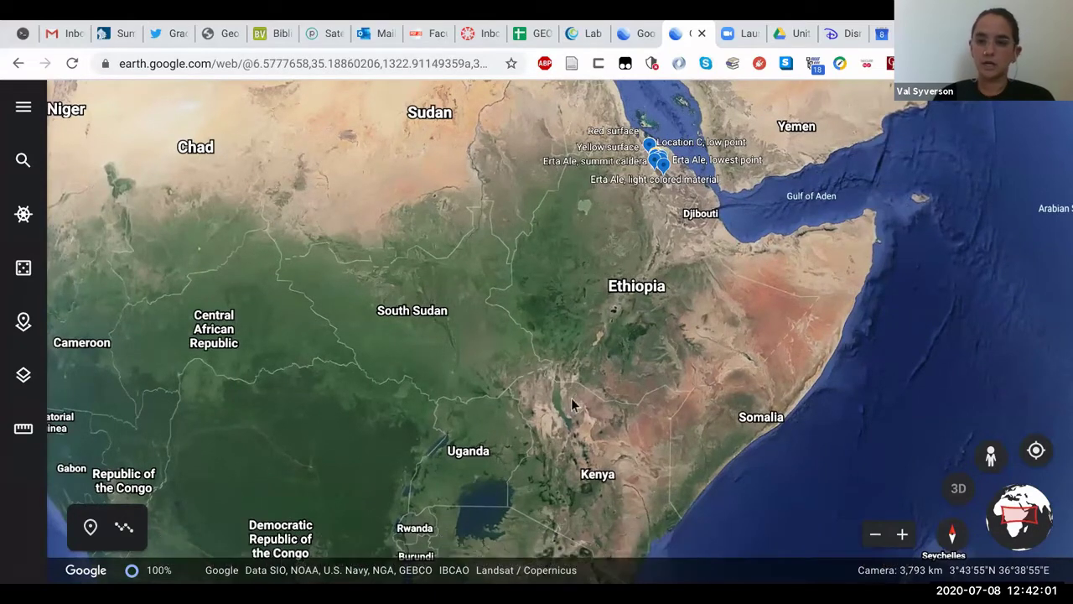
scroll(588, 312, up, 2)
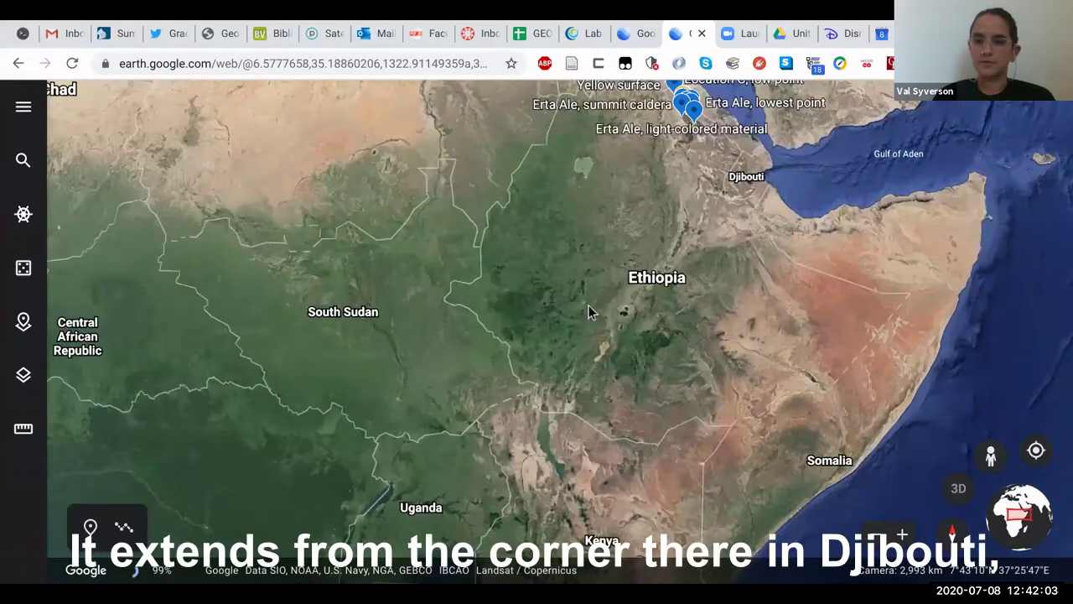
scroll(767, 147, down, 1)
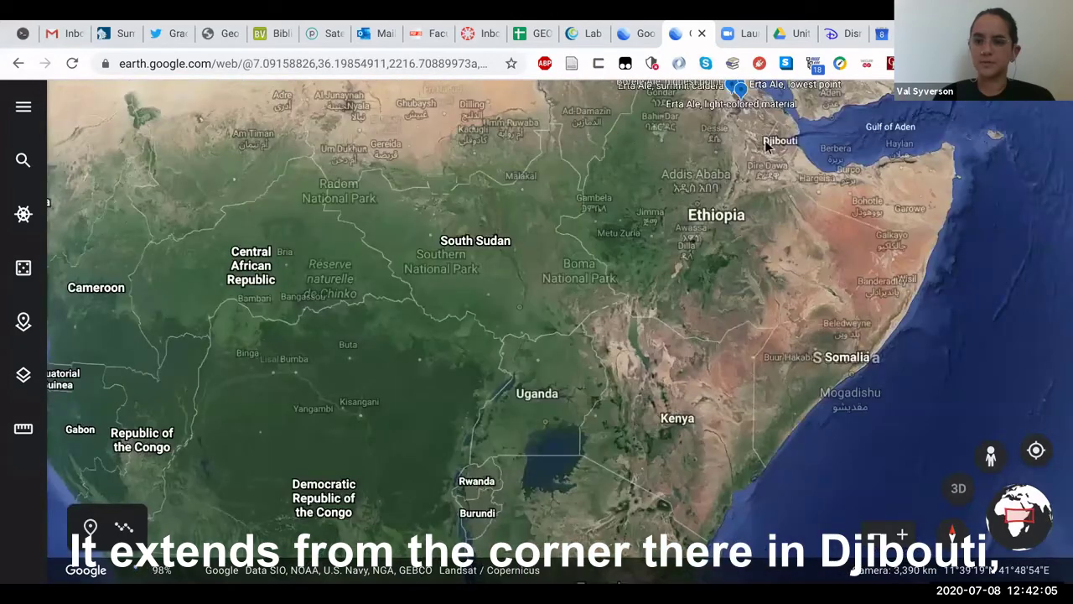
scroll(765, 147, down, 1)
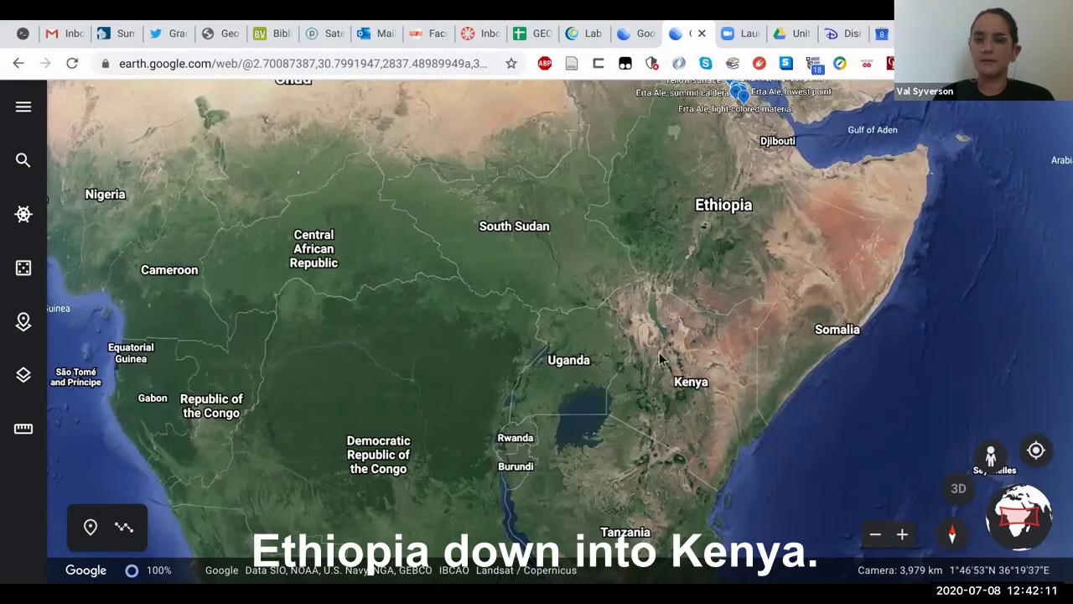
scroll(660, 358, down, 1)
scroll(659, 436, down, 2)
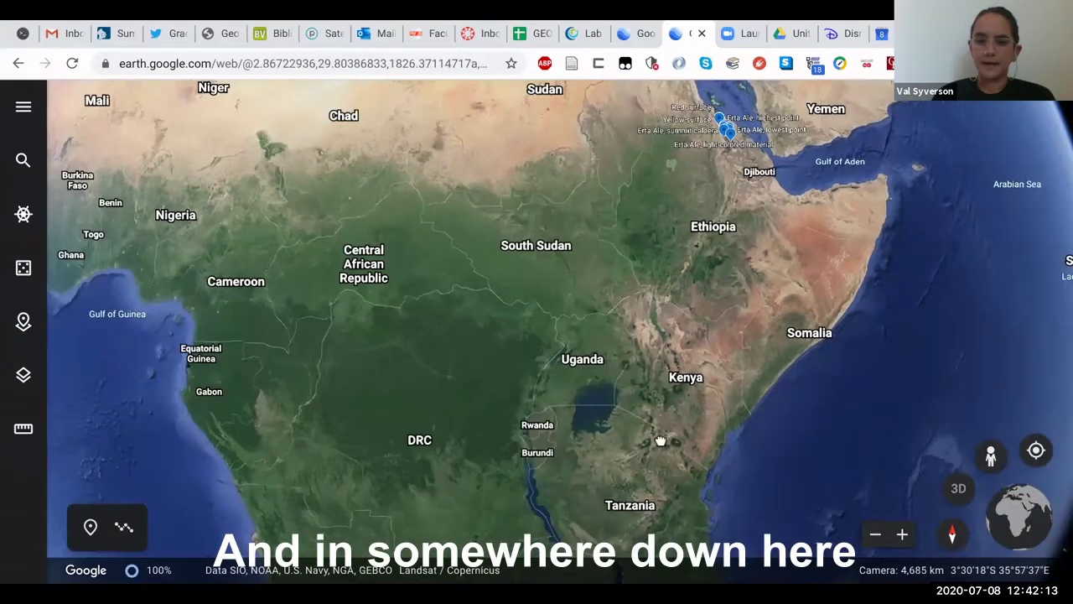
drag(659, 438, 638, 288)
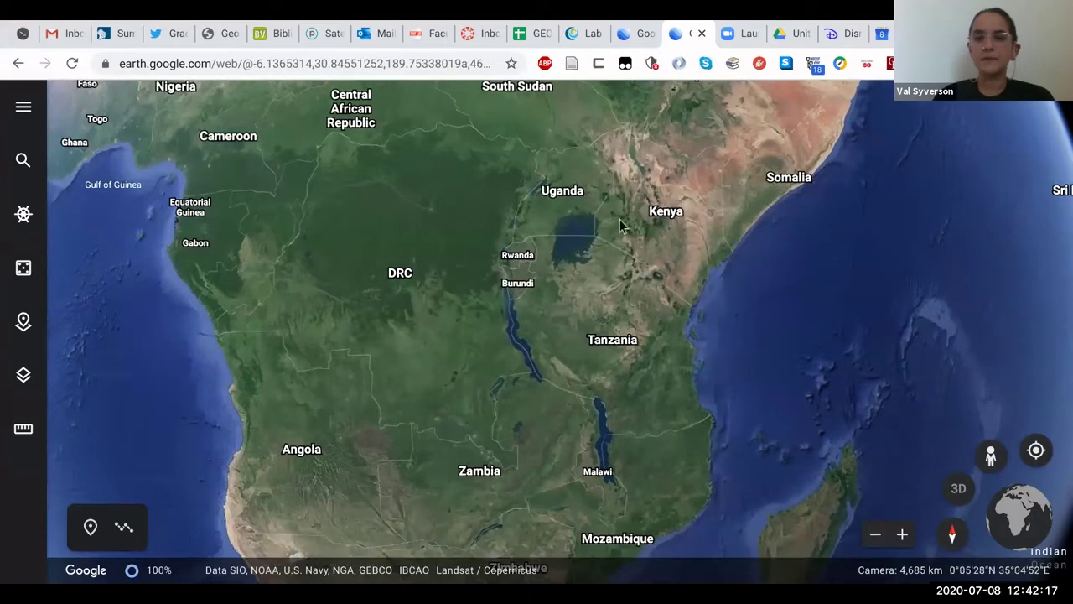
scroll(643, 232, up, 2)
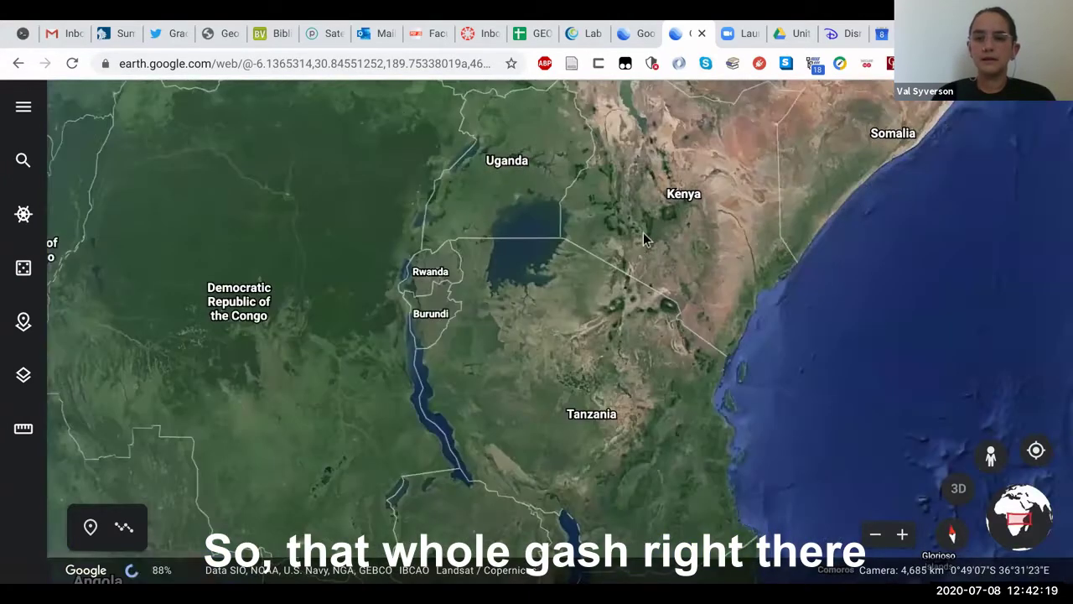
drag(638, 245, 624, 379)
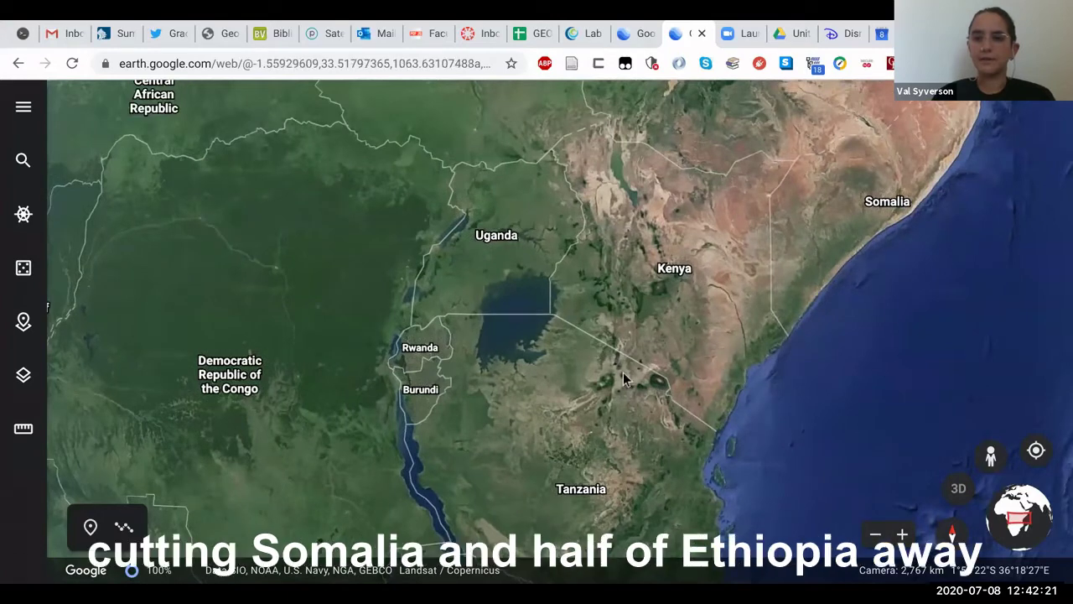
drag(678, 150, 623, 271)
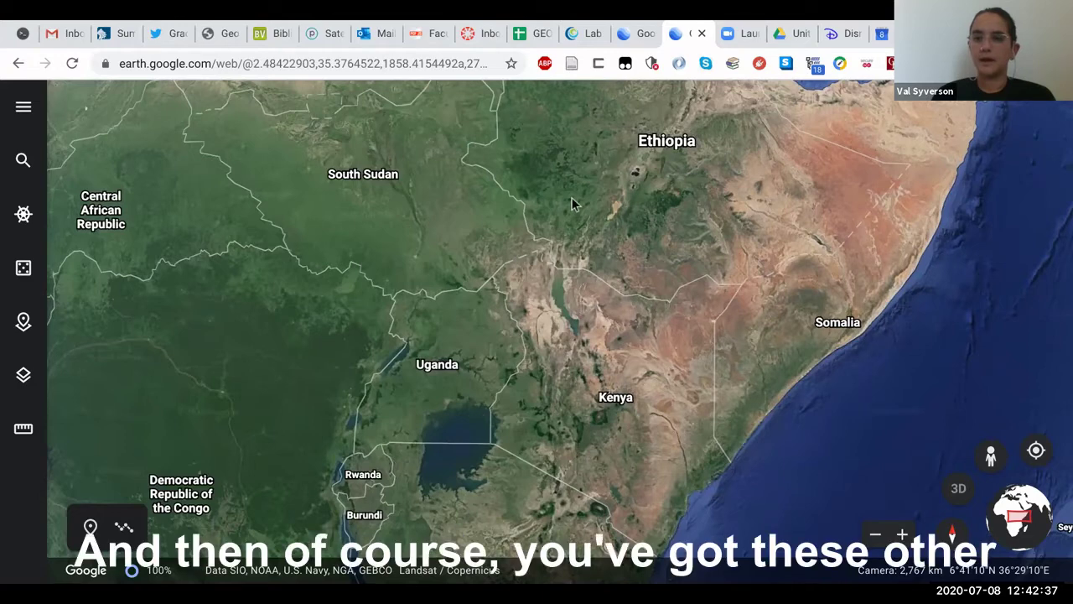
- Inspect the land around Djibouti and the tagged volcanoes where the three divergent boundaries meet
drag(571, 197, 509, 330)
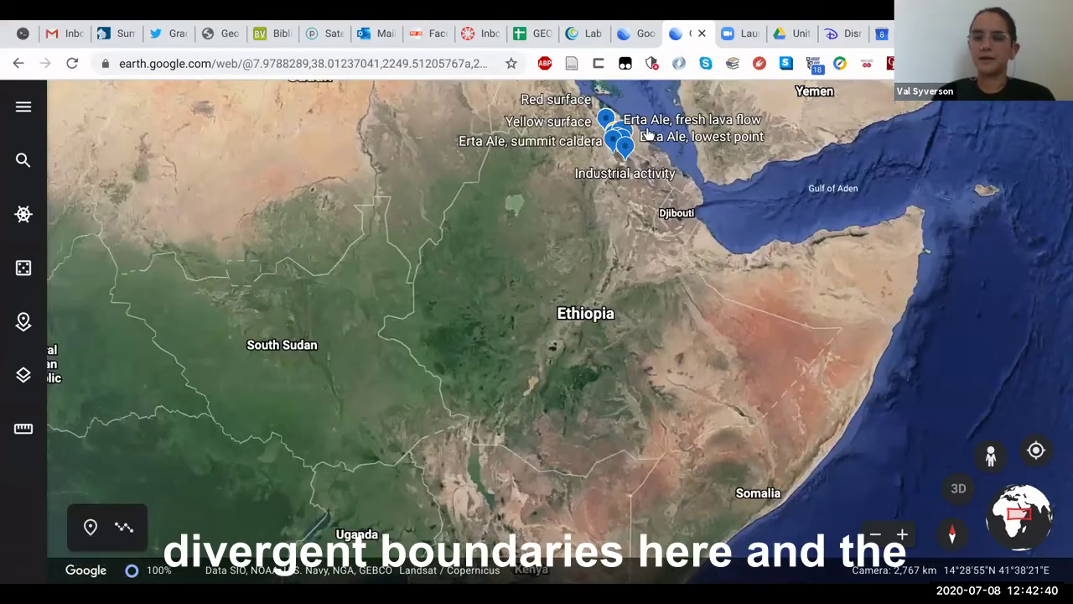
drag(648, 134, 634, 190)
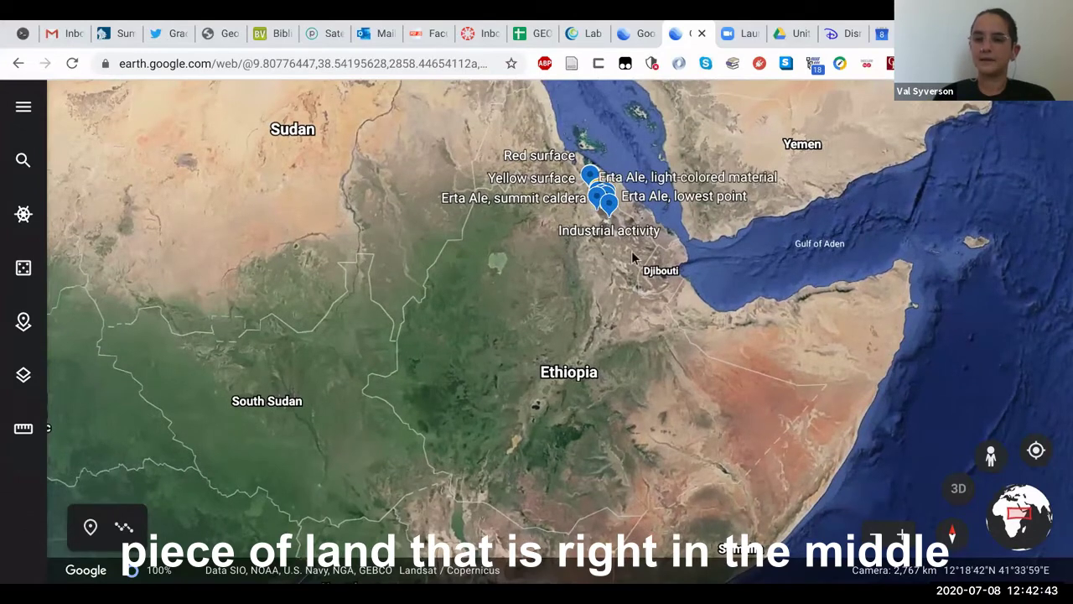
scroll(632, 254, up, 3)
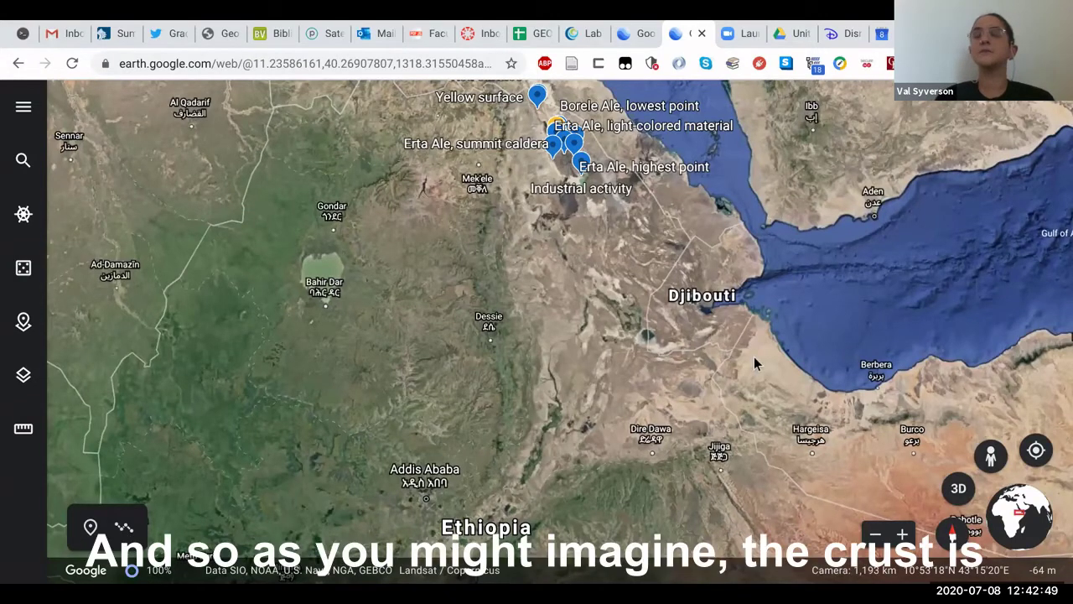
- Inspect the cluster of tagged Erta Ale, Borele Ale and Location C points northwest of Djibouti
drag(754, 357, 661, 412)
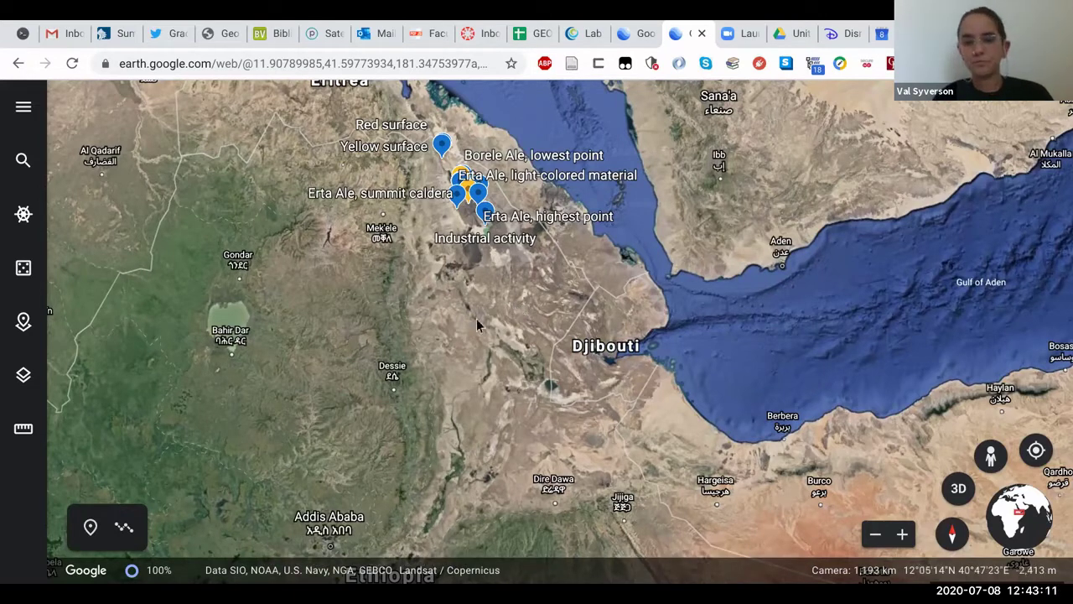
drag(477, 329, 474, 341)
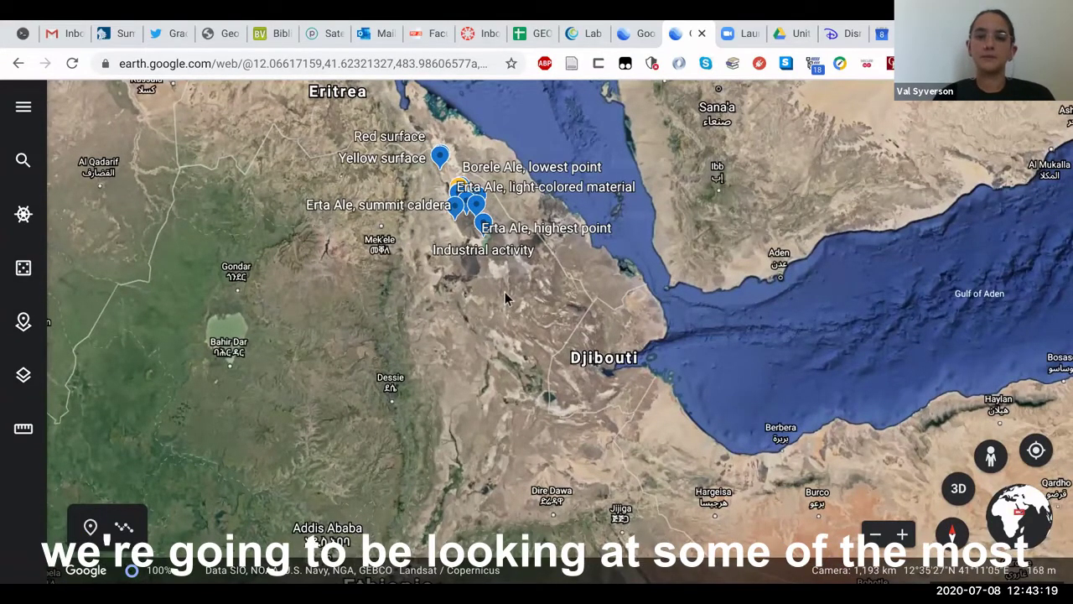
drag(505, 292, 568, 390)
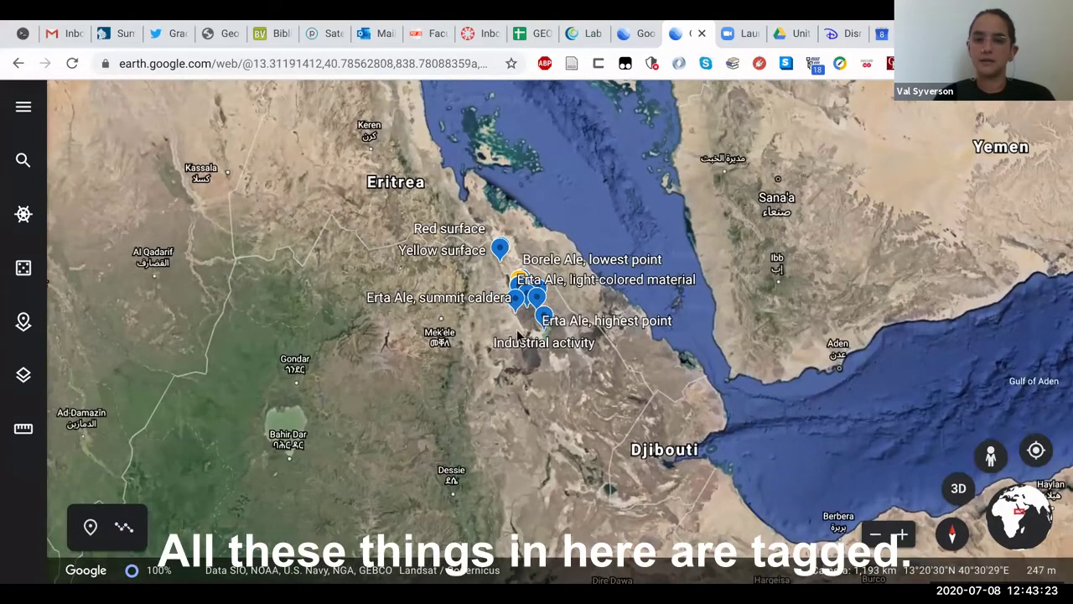
scroll(517, 335, up, 3)
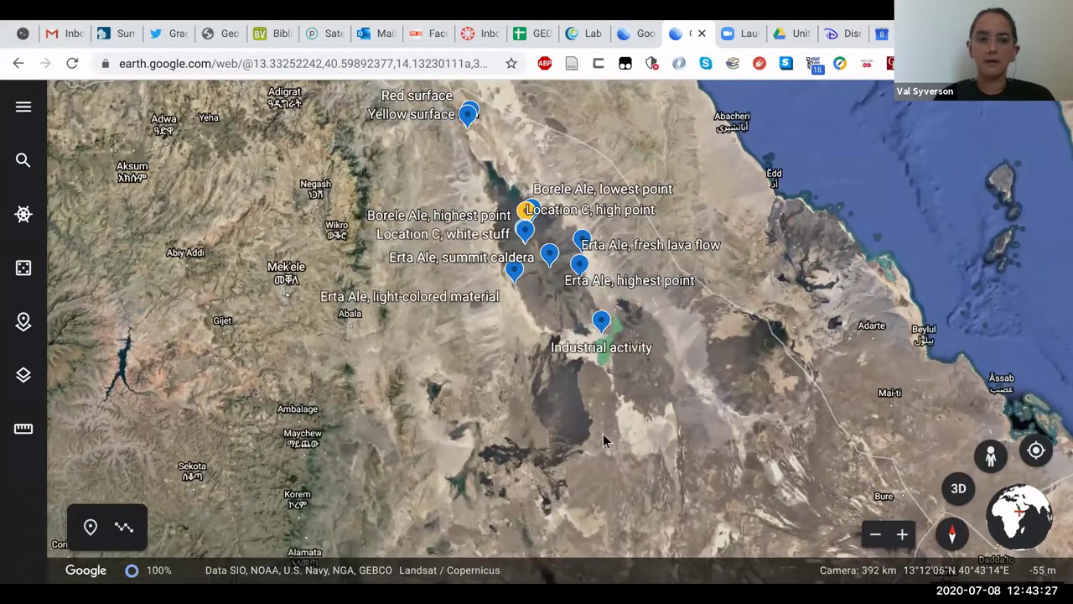
- Hide both Afar Triangle volcanoes projects, the KML file and the recent saved copy, from the map
click(23, 324)
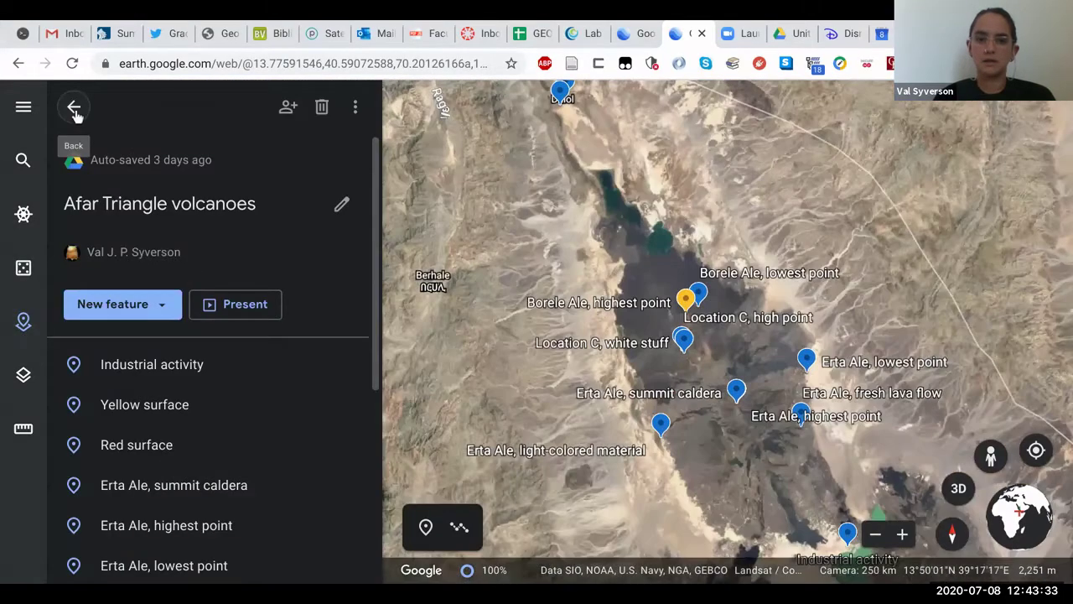
click(74, 107)
click(341, 484)
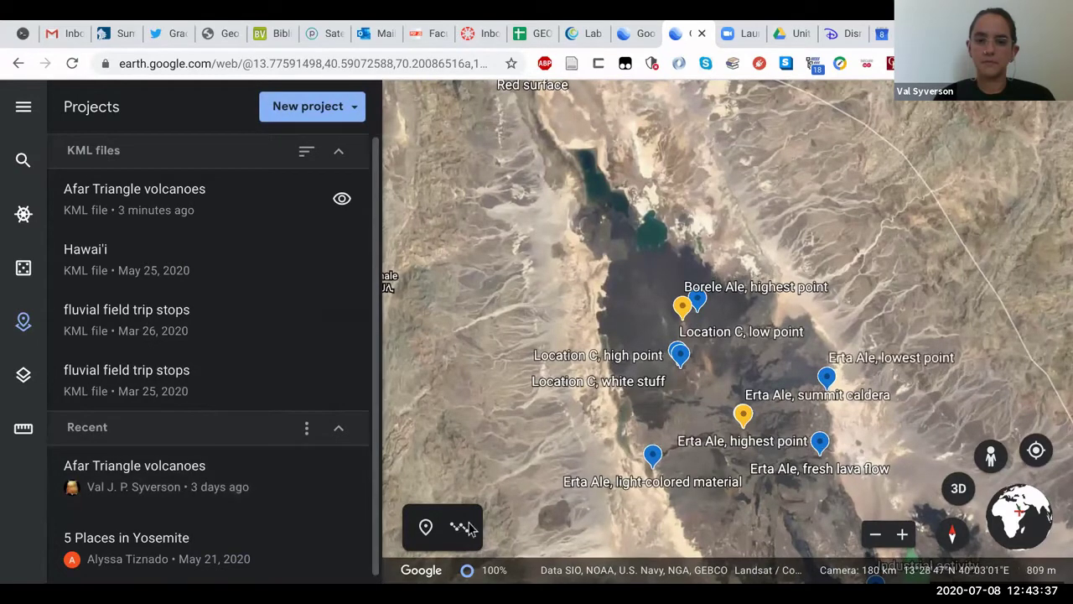
click(341, 484)
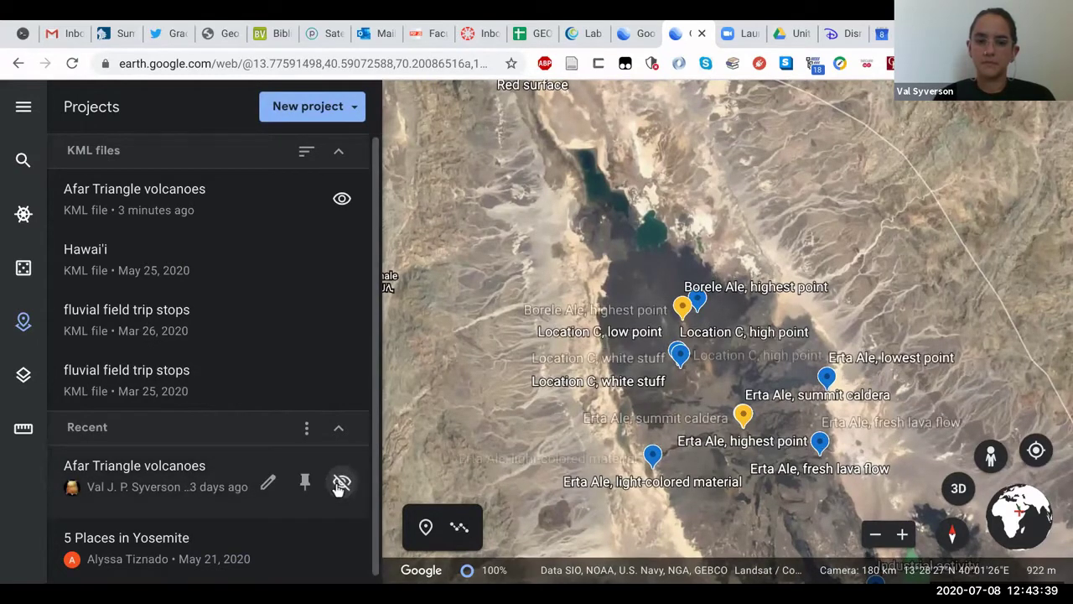
click(341, 484)
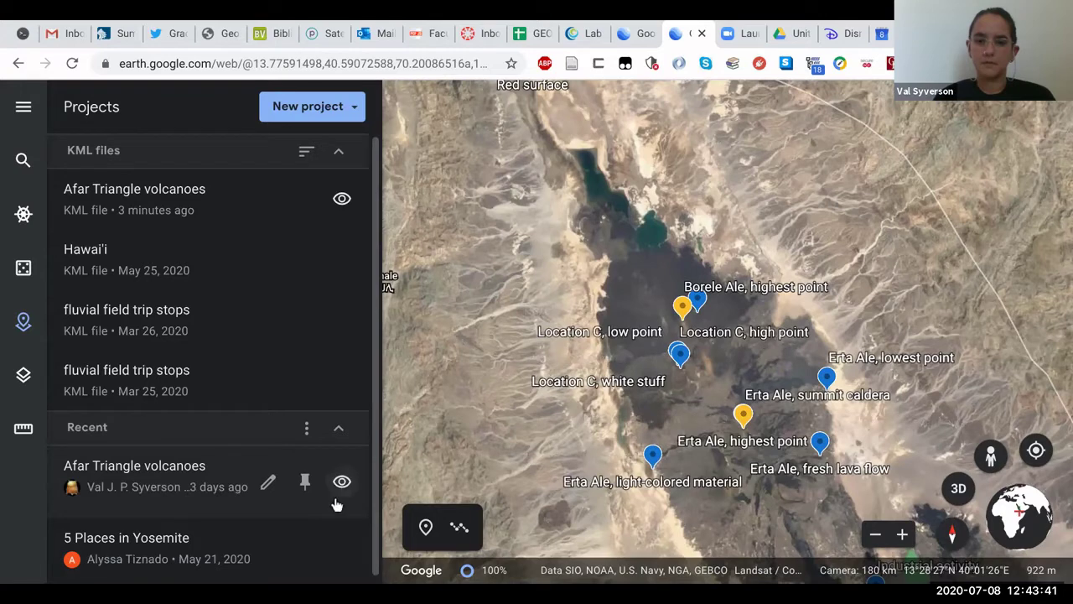
click(341, 199)
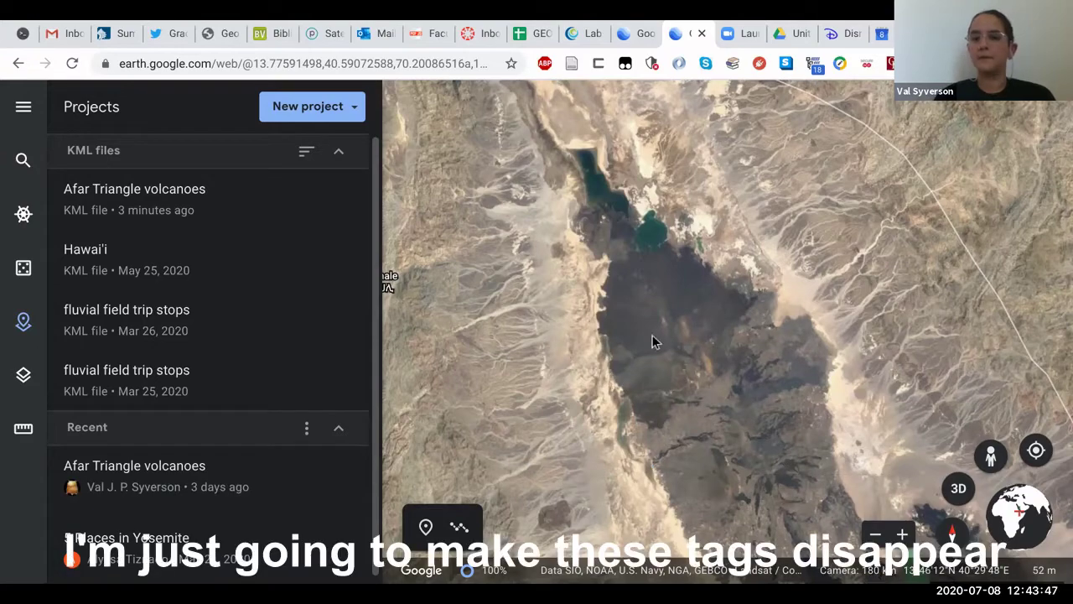
- Examine the untagged dark volcanic areas from Dalol past Lake Afrera toward Djibouti
scroll(652, 334, down, 3)
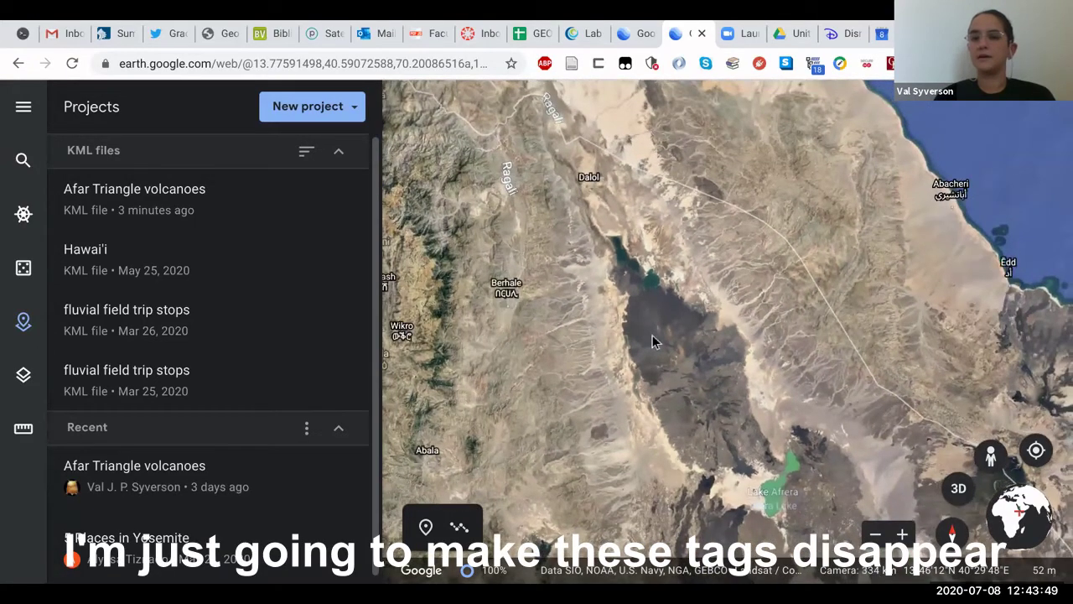
scroll(652, 334, down, 2)
drag(654, 334, 605, 210)
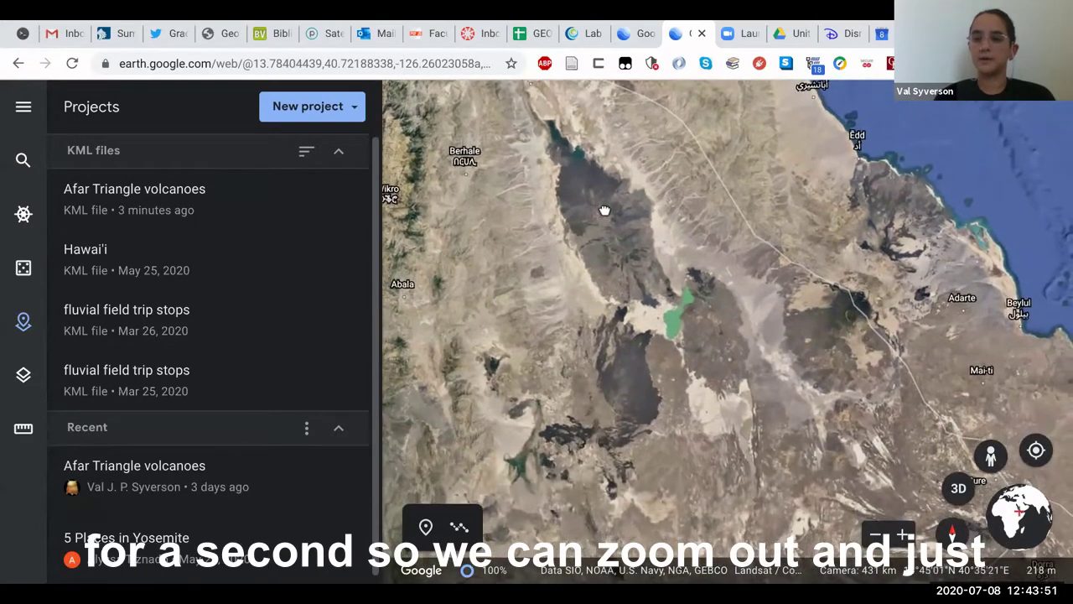
scroll(605, 211, down, 3)
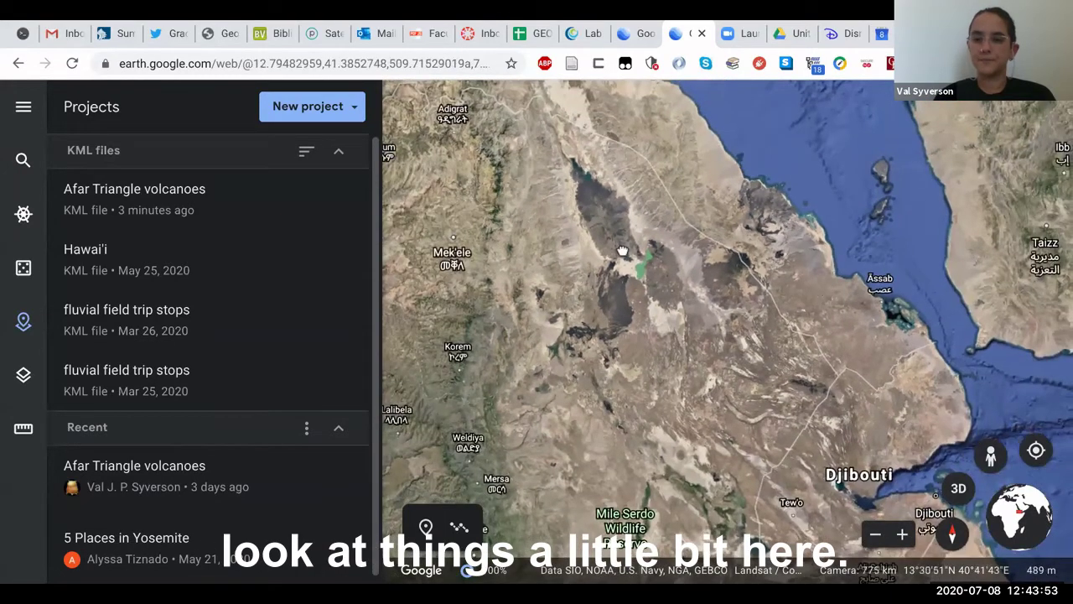
drag(622, 251, 640, 290)
scroll(640, 291, up, 3)
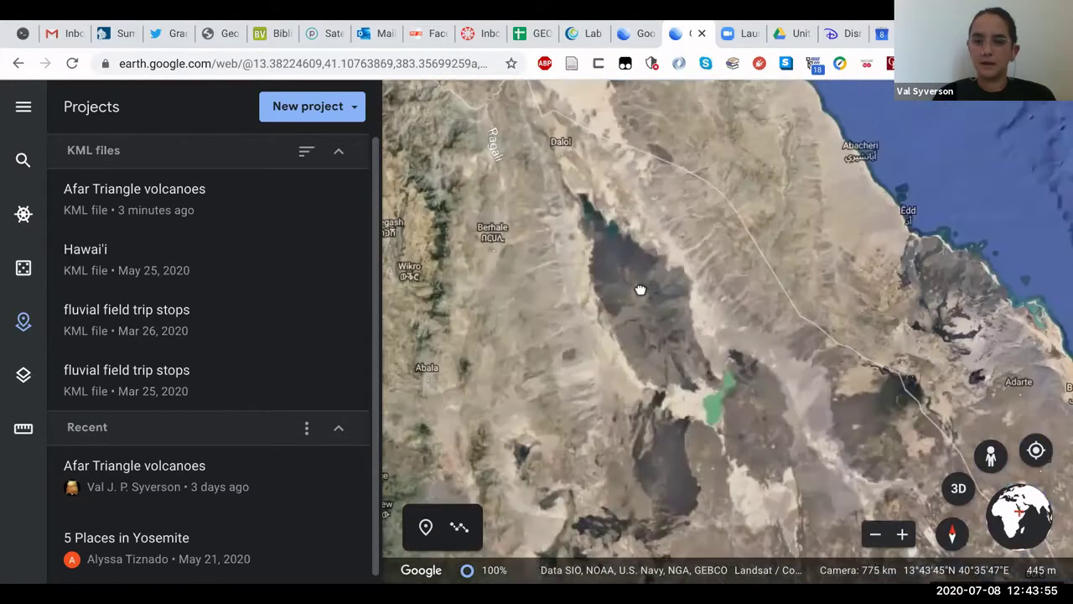
scroll(640, 290, down, 2)
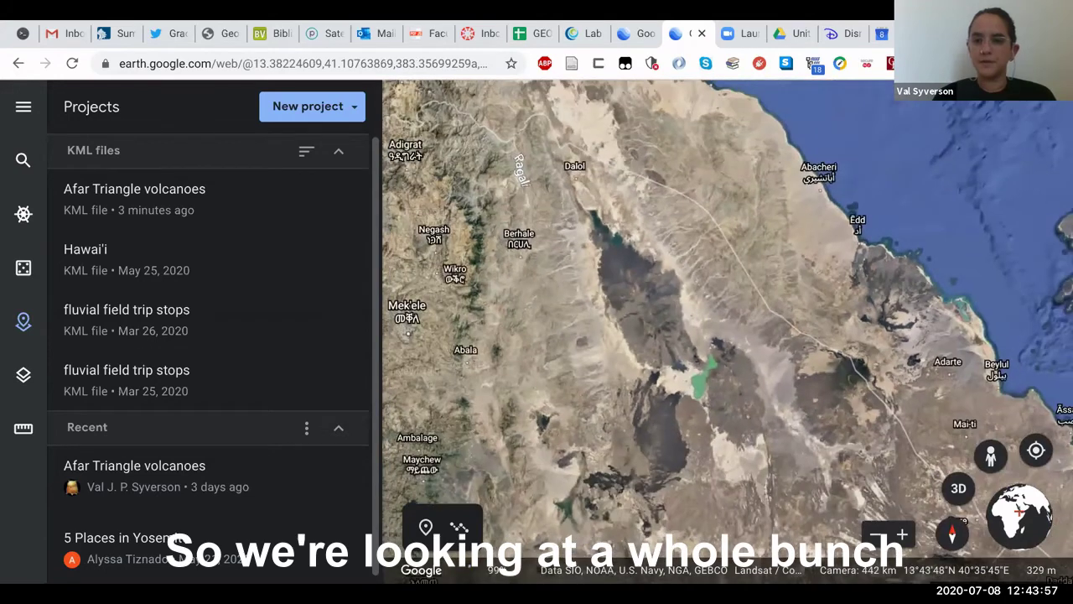
drag(682, 362, 665, 294)
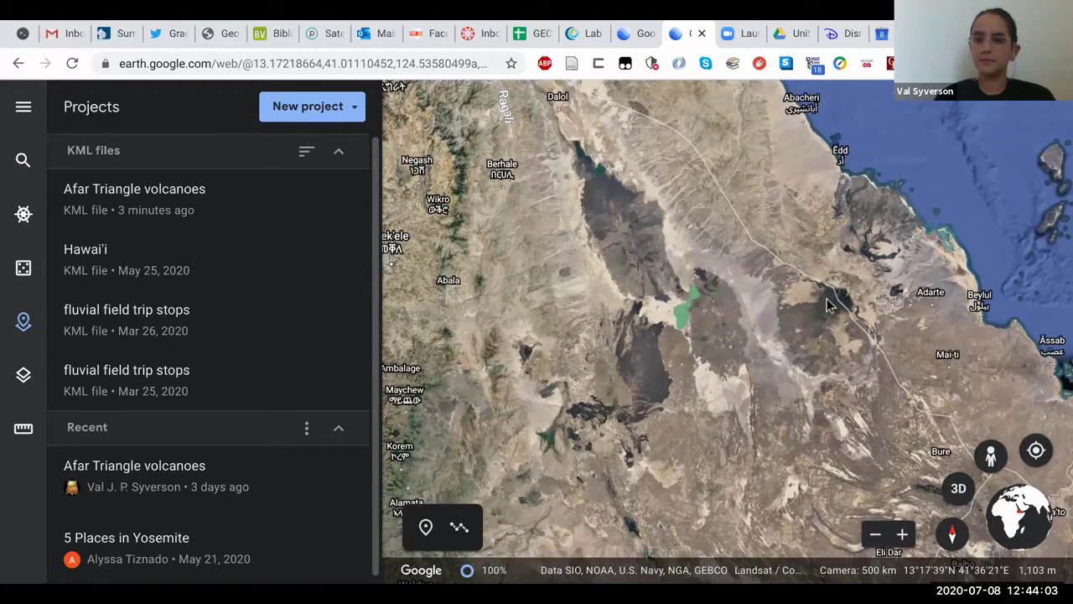
- Examine Nabro Volcano and the neighboring unlabeled volcano beside the Eritrean border up close
scroll(833, 310, up, 3)
scroll(836, 303, up, 6)
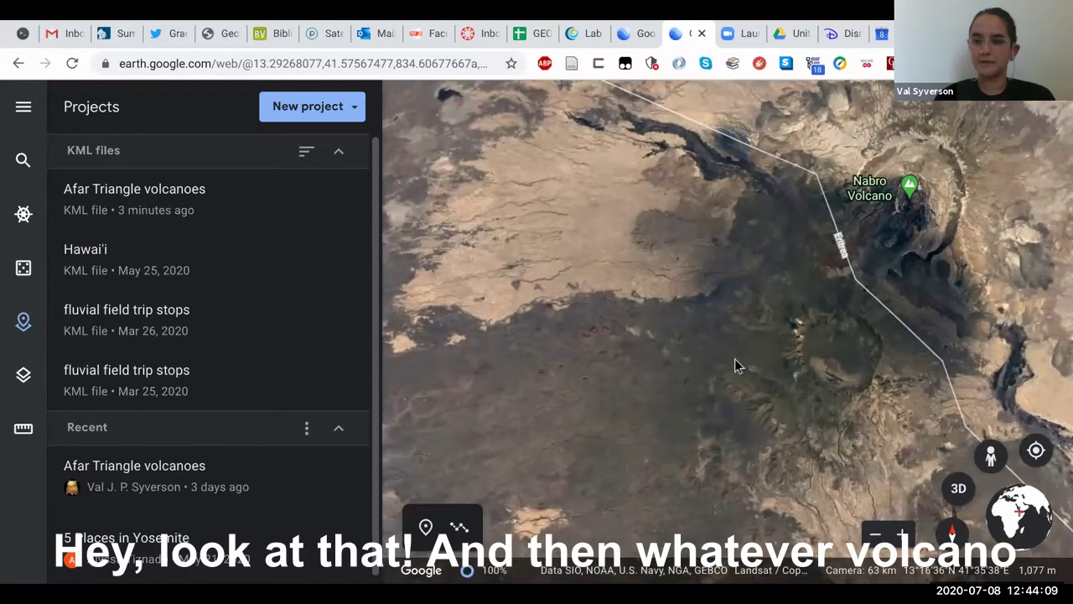
scroll(844, 363, up, 2)
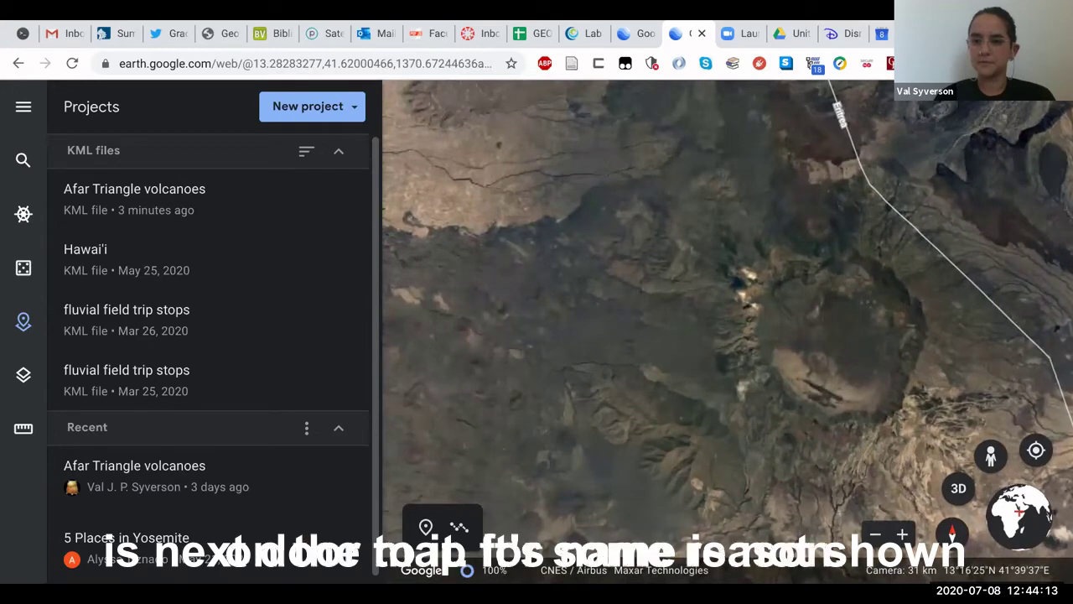
scroll(845, 363, down, 5)
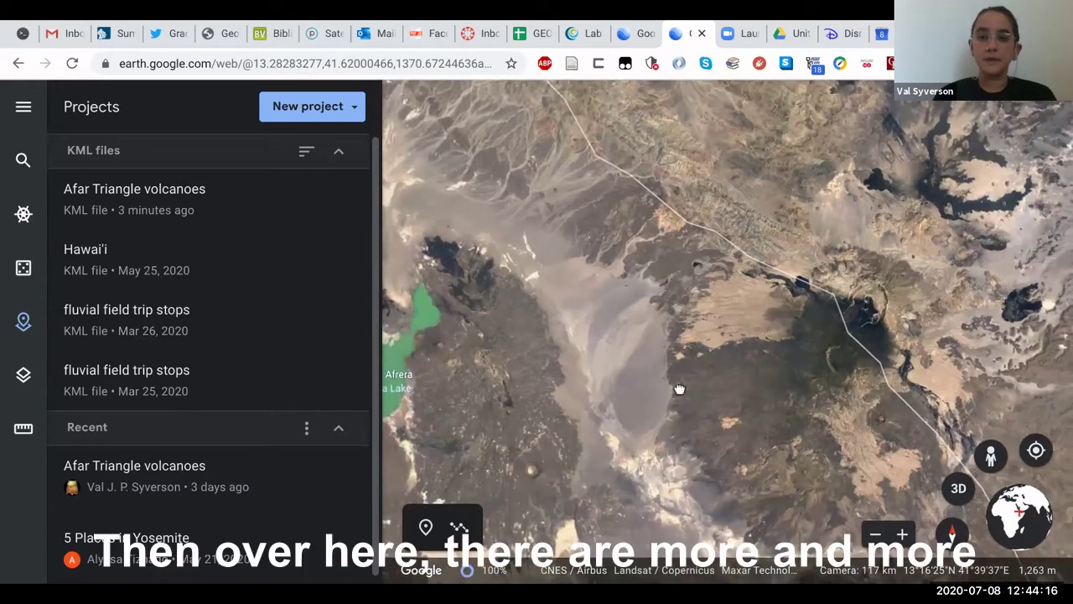
- Survey the volcanoes and dark lava fields south and west of Lake Afrera
drag(680, 389, 843, 199)
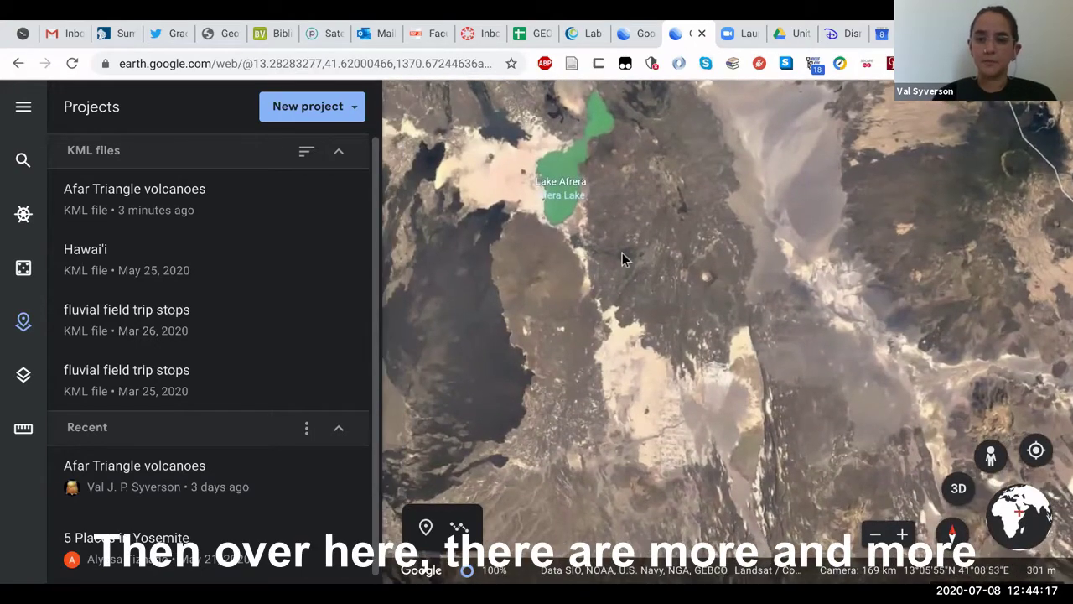
drag(622, 252, 951, 271)
scroll(625, 316, up, 3)
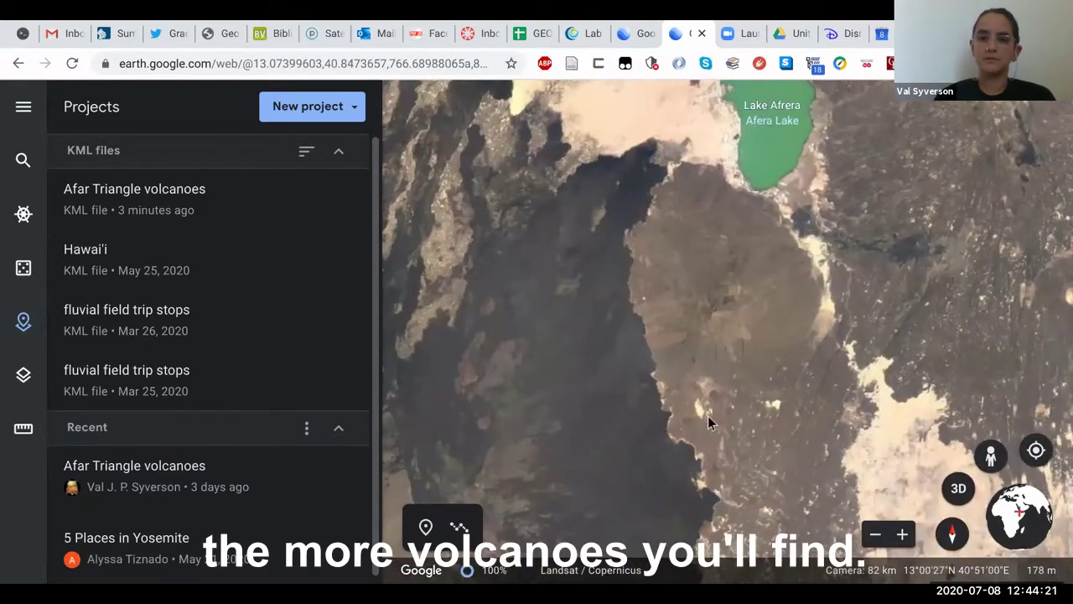
drag(708, 418, 1015, 322)
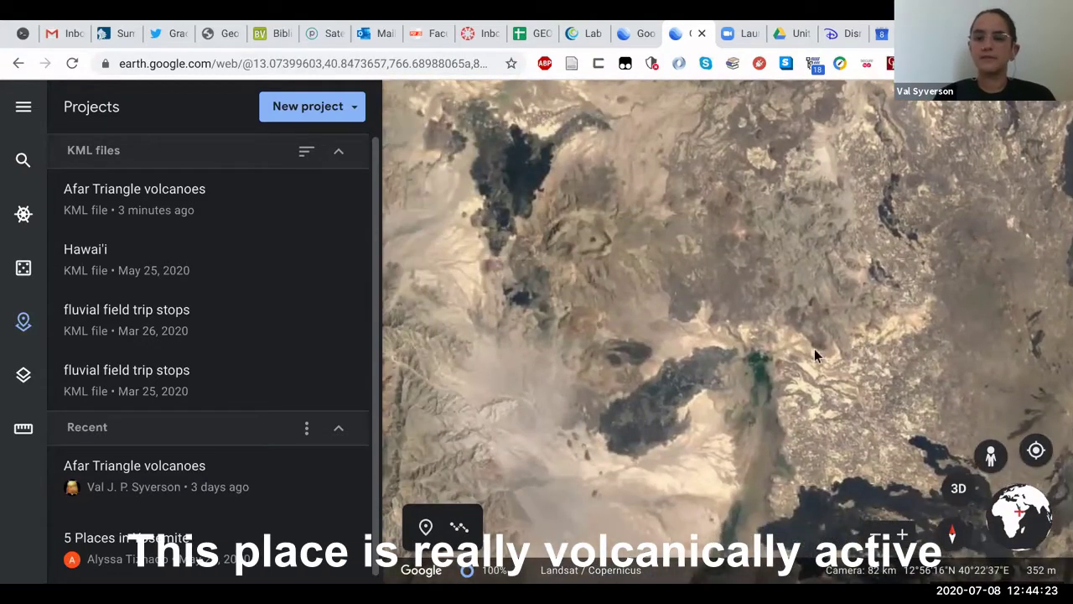
scroll(789, 322, down, 3)
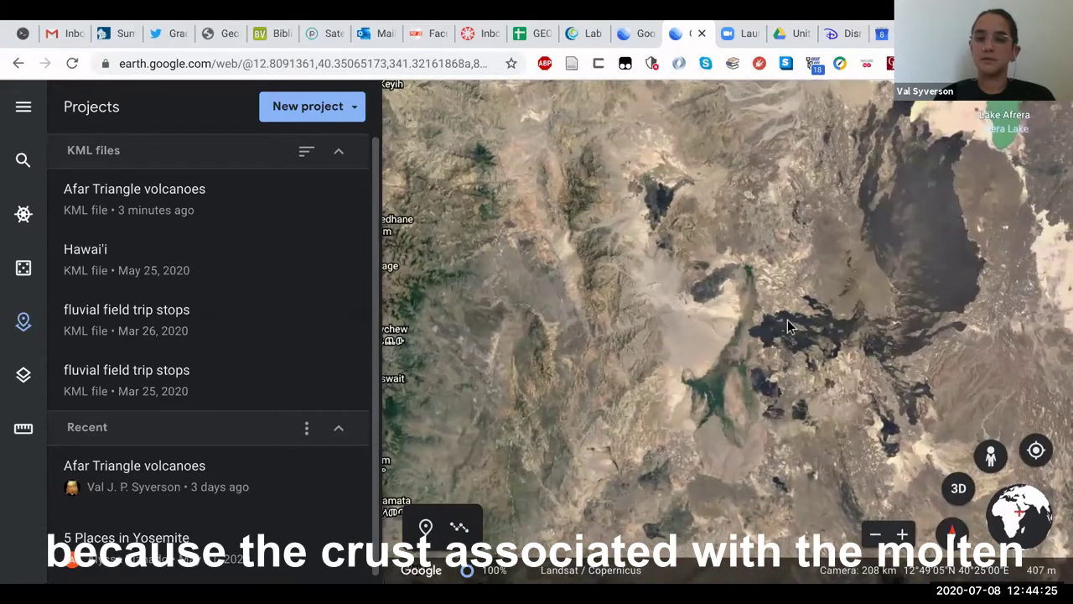
drag(817, 352, 705, 256)
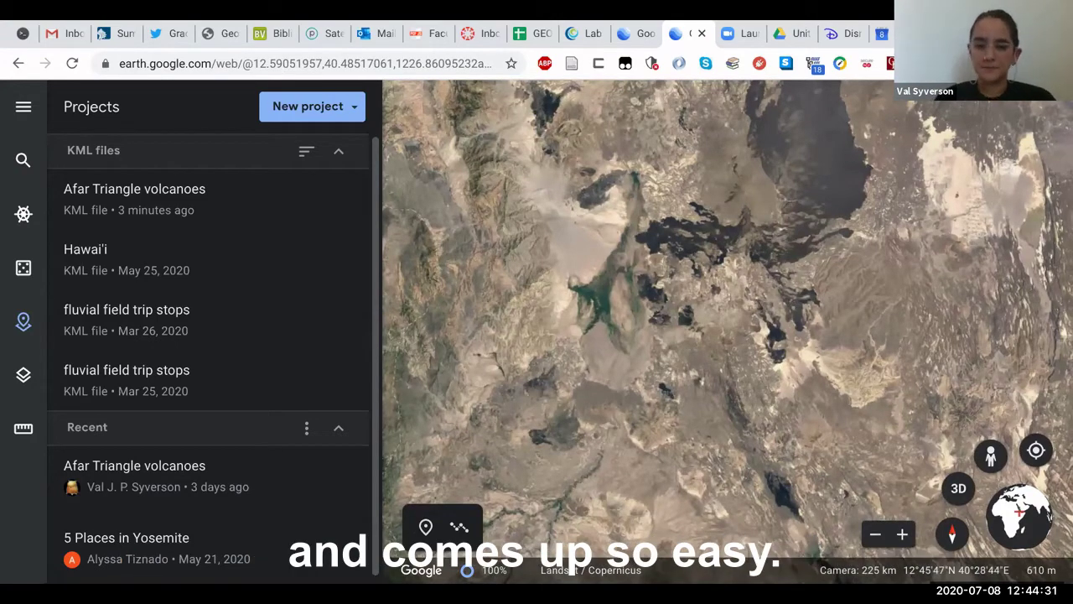
scroll(747, 281, down, 3)
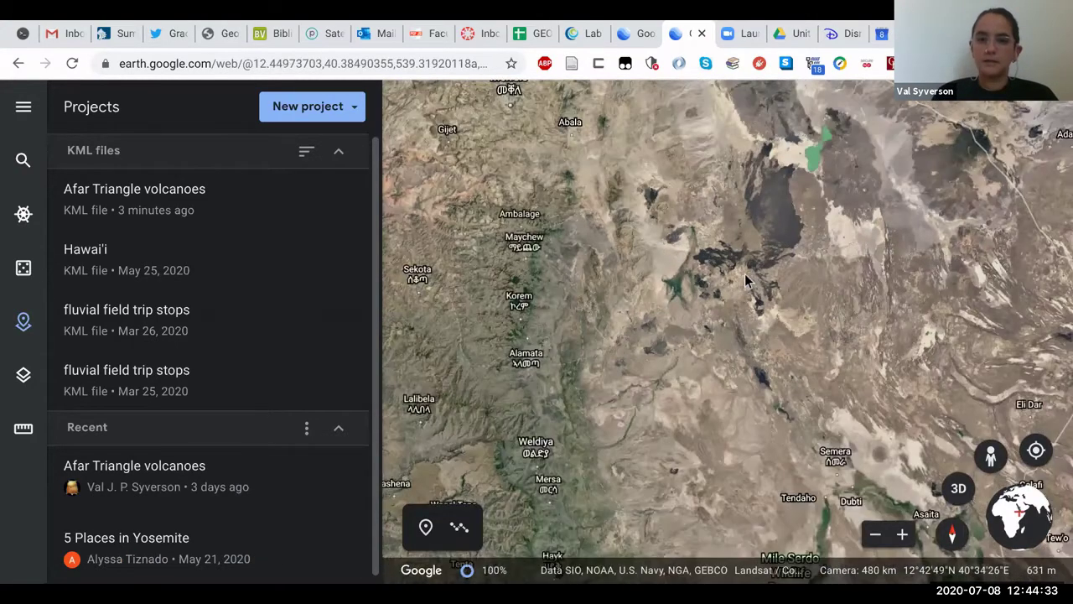
drag(746, 281, 652, 409)
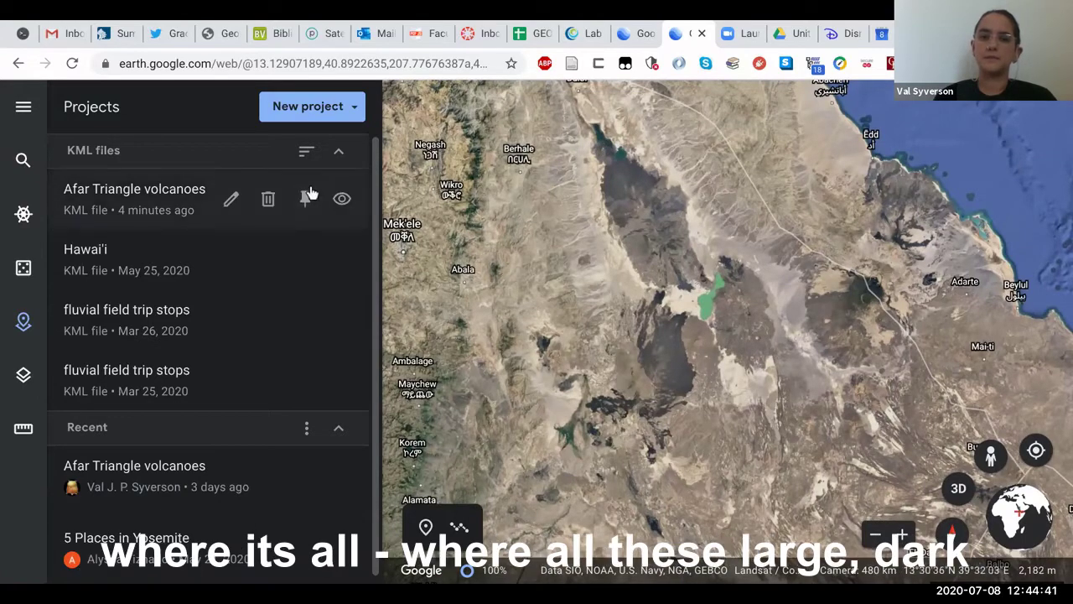
- Show the Afar Triangle volcanoes KML project on the map again, leaving the project list closed
click(12, 332)
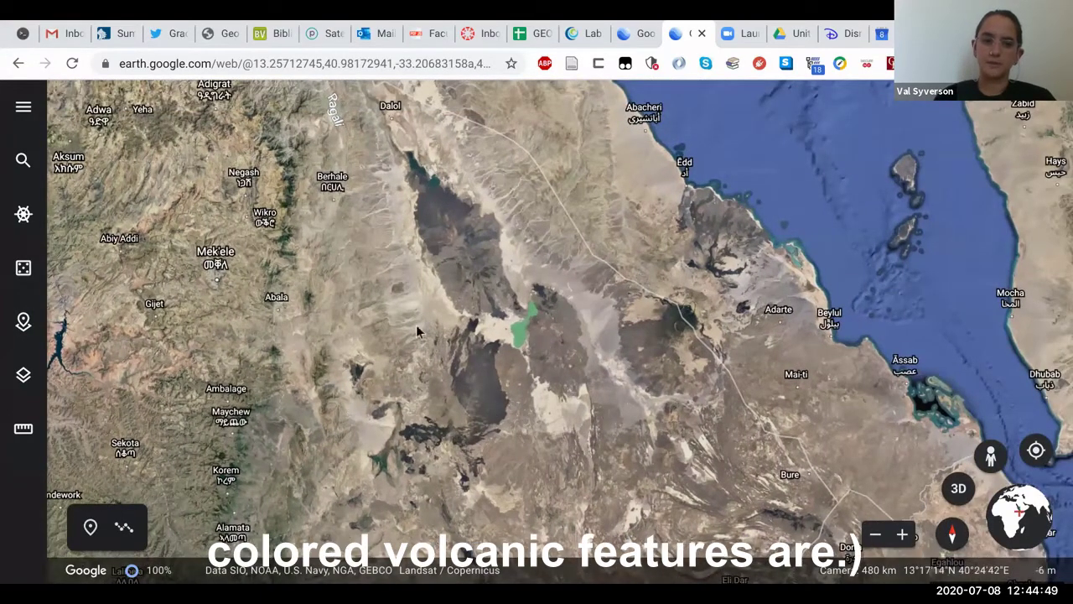
click(15, 319)
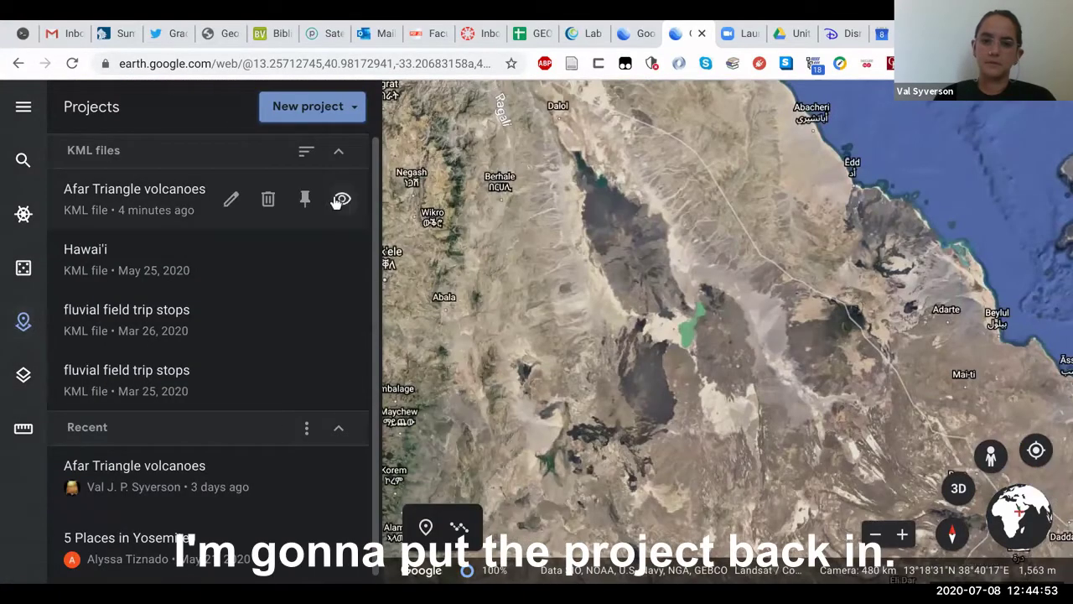
click(339, 199)
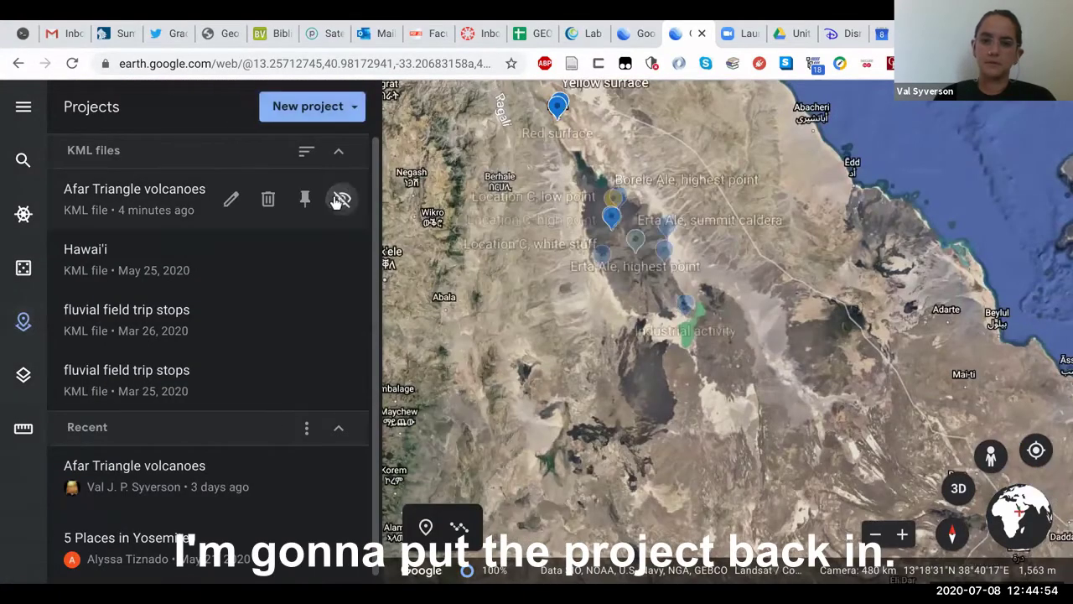
click(16, 320)
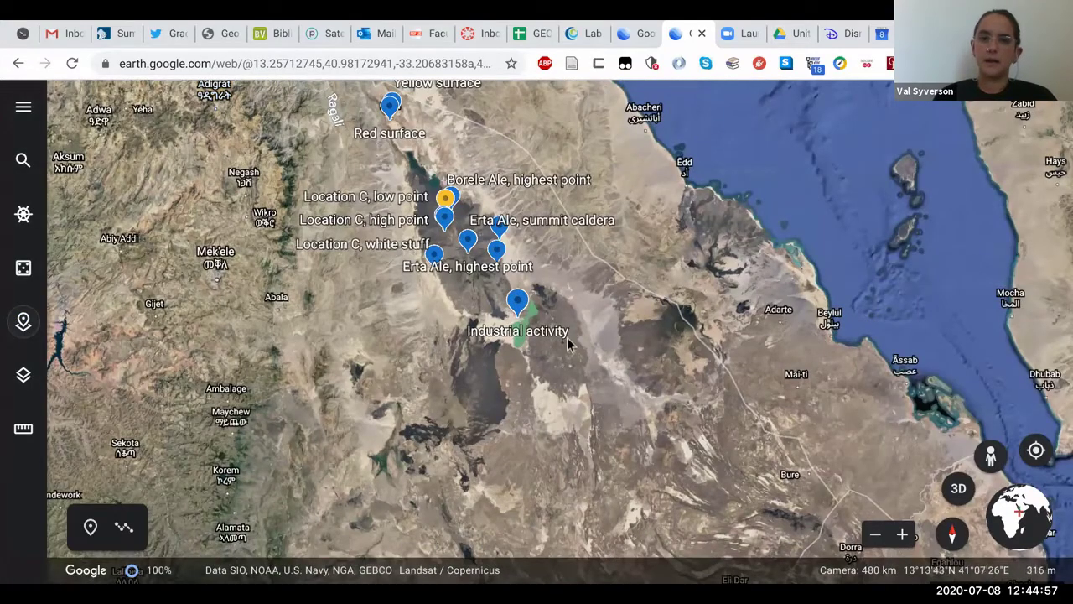